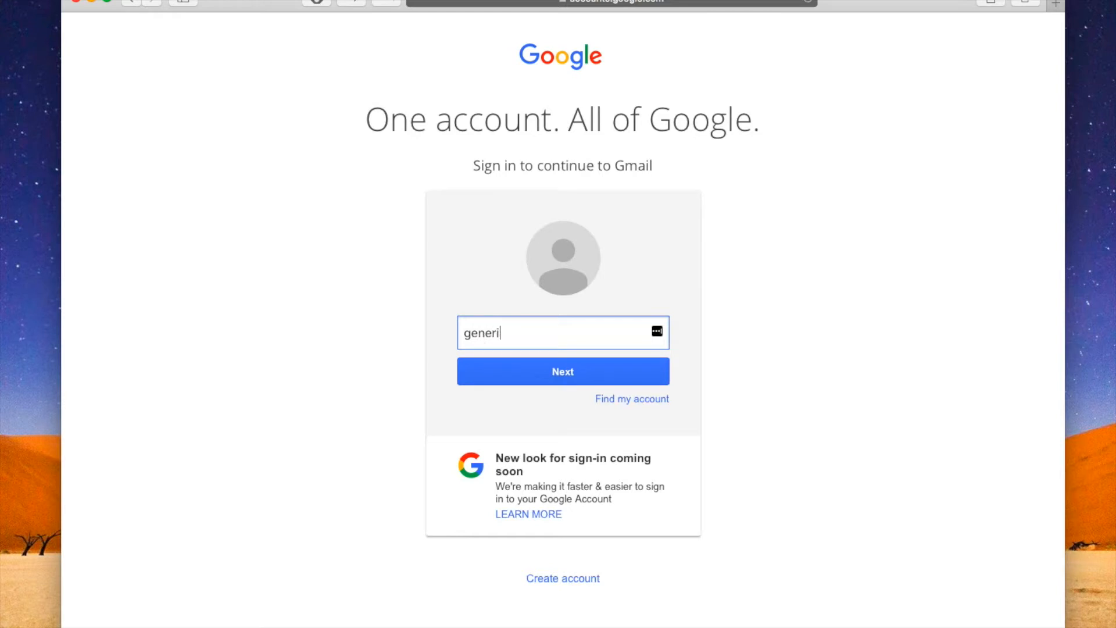
# - Sign in to the Google account by entering the account's e-mail and password
pyautogui.write('ner1')
pyautogui.click(569, 372)
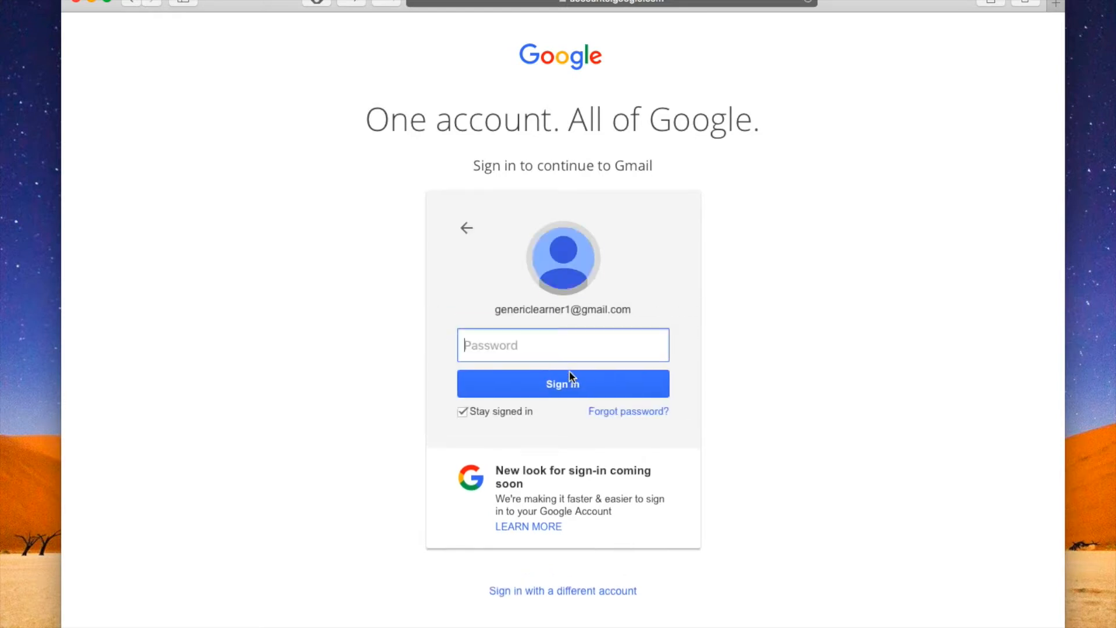
pyautogui.write('••••••••••••')
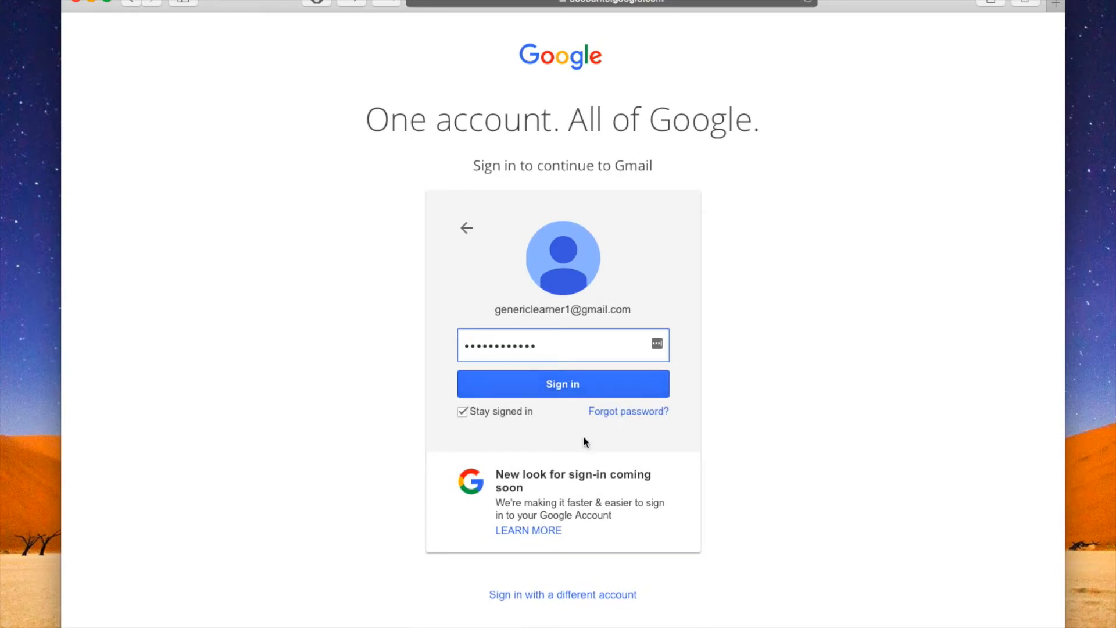
pyautogui.click(568, 386)
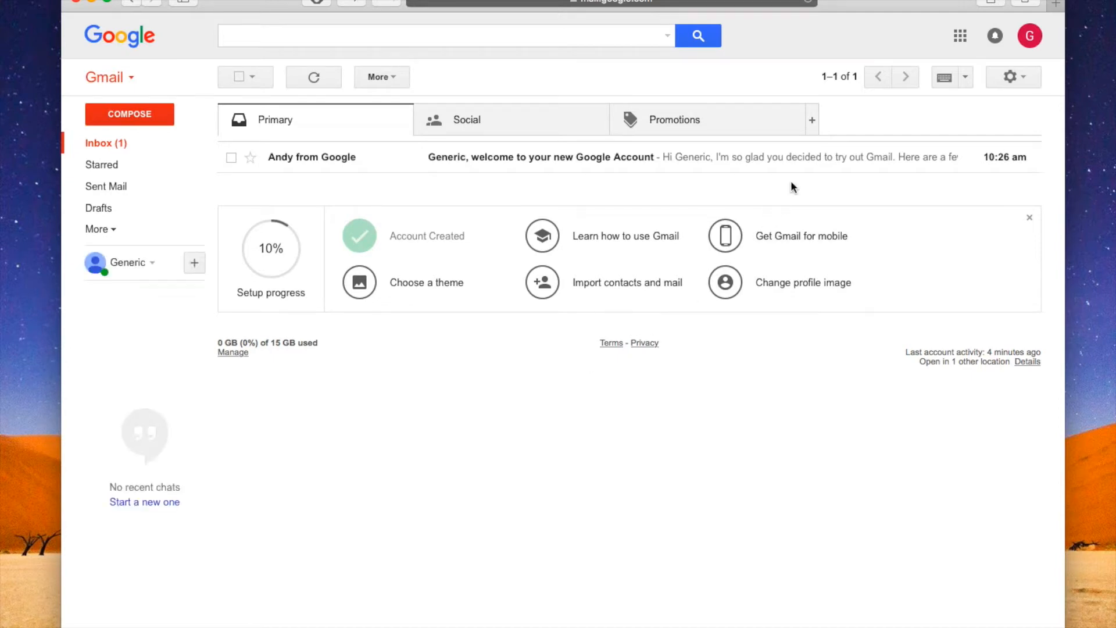
# - Switch to Google Drive and create a new blank Google Docs document
pyautogui.click(960, 37)
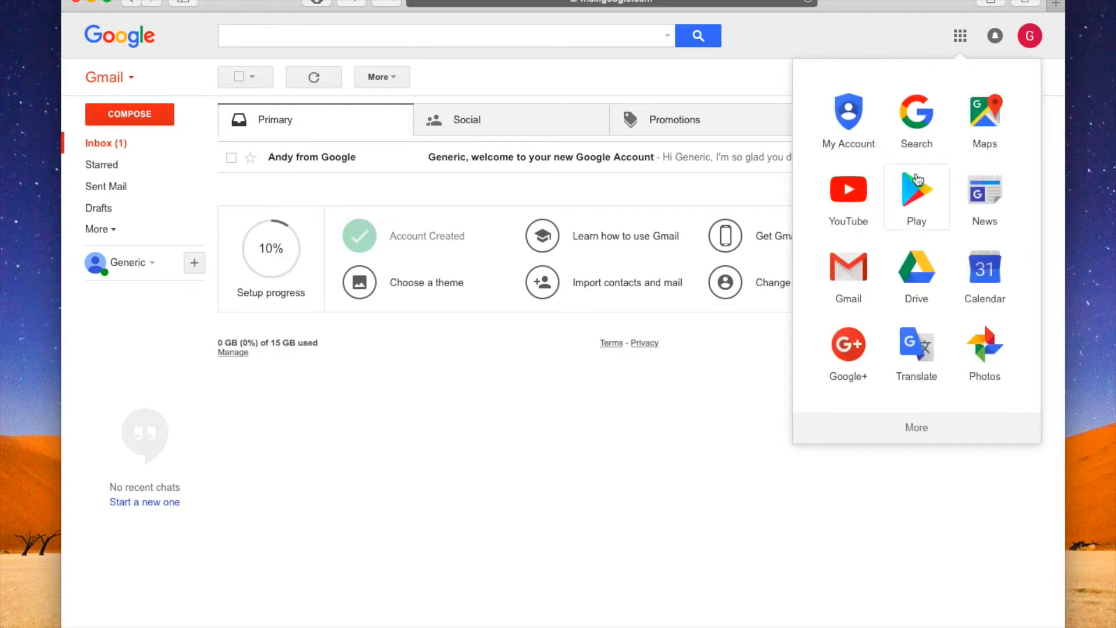
pyautogui.click(912, 285)
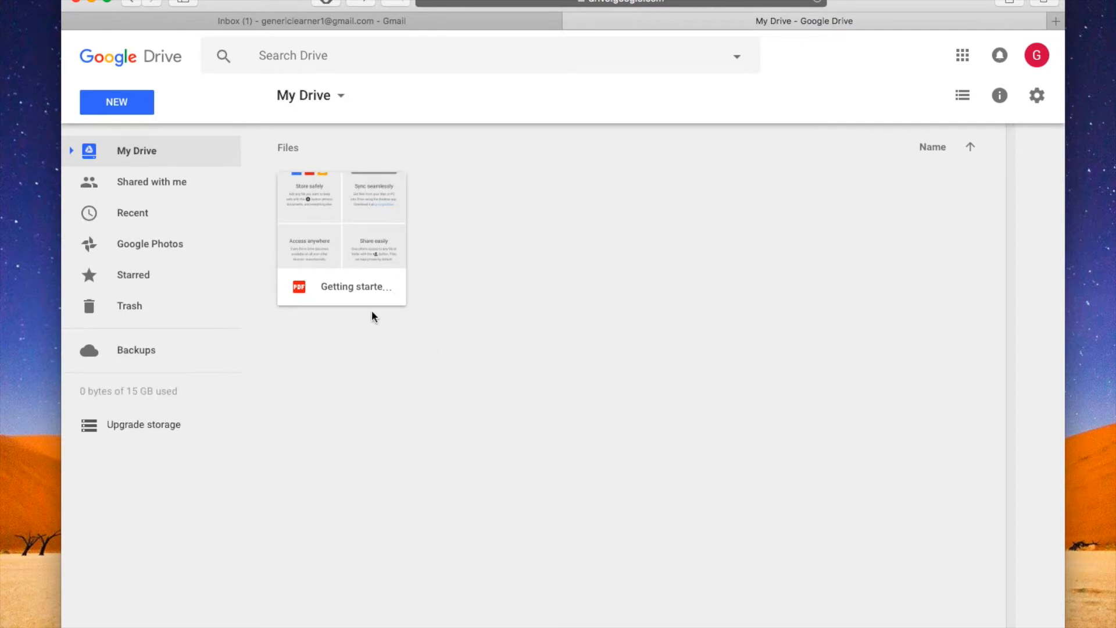
pyautogui.click(115, 105)
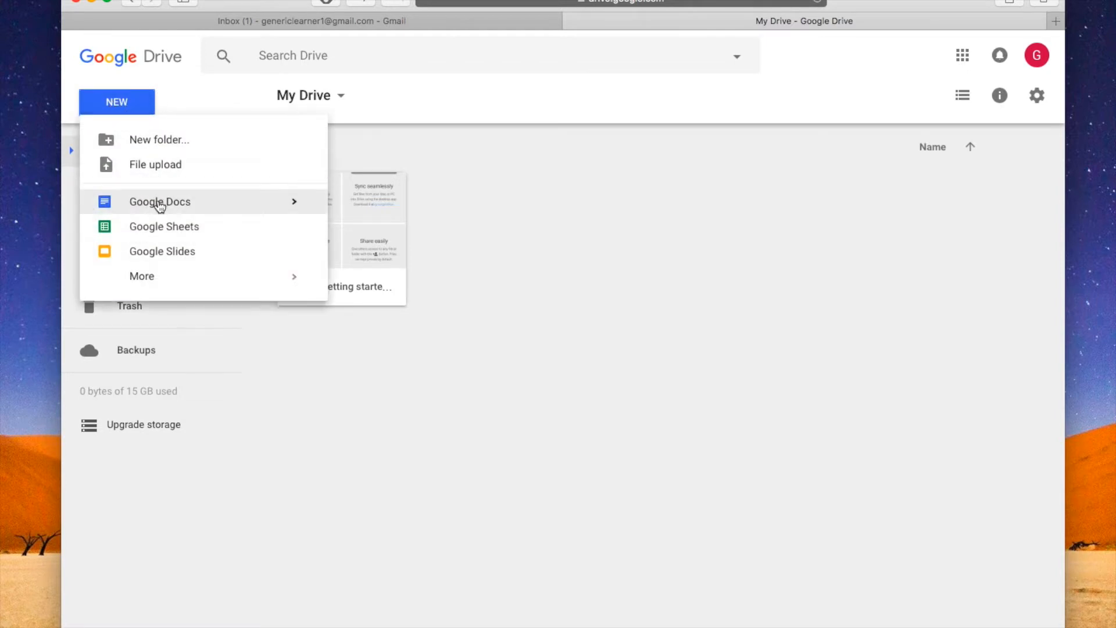
pyautogui.click(160, 203)
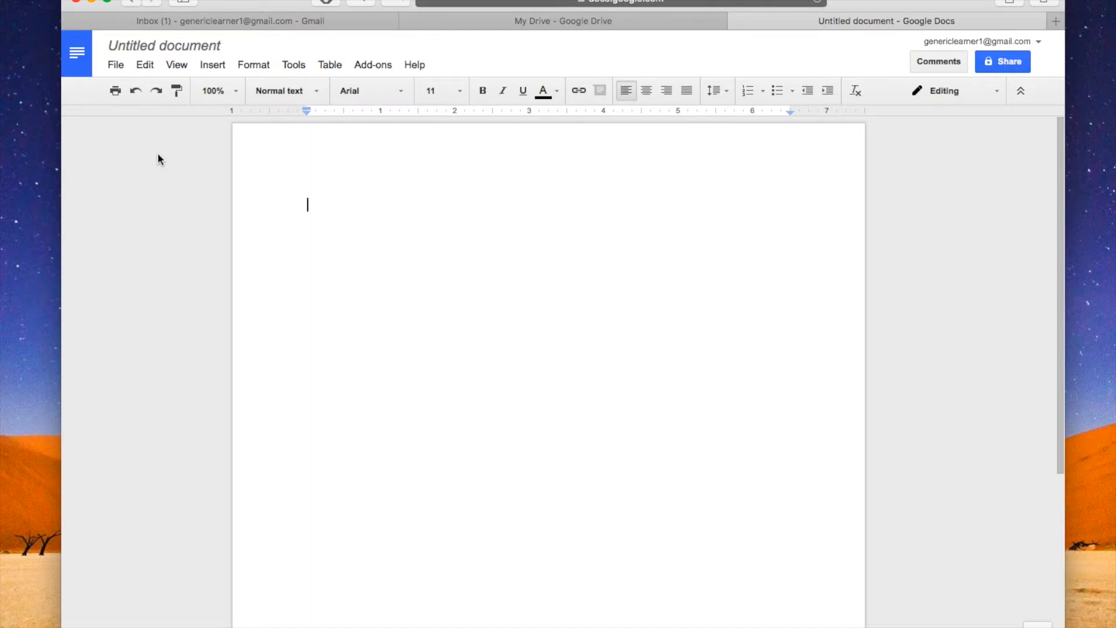
# - Rename the untitled document as "Kite Runner Ch. 3 Analysis"
pyautogui.click(172, 43)
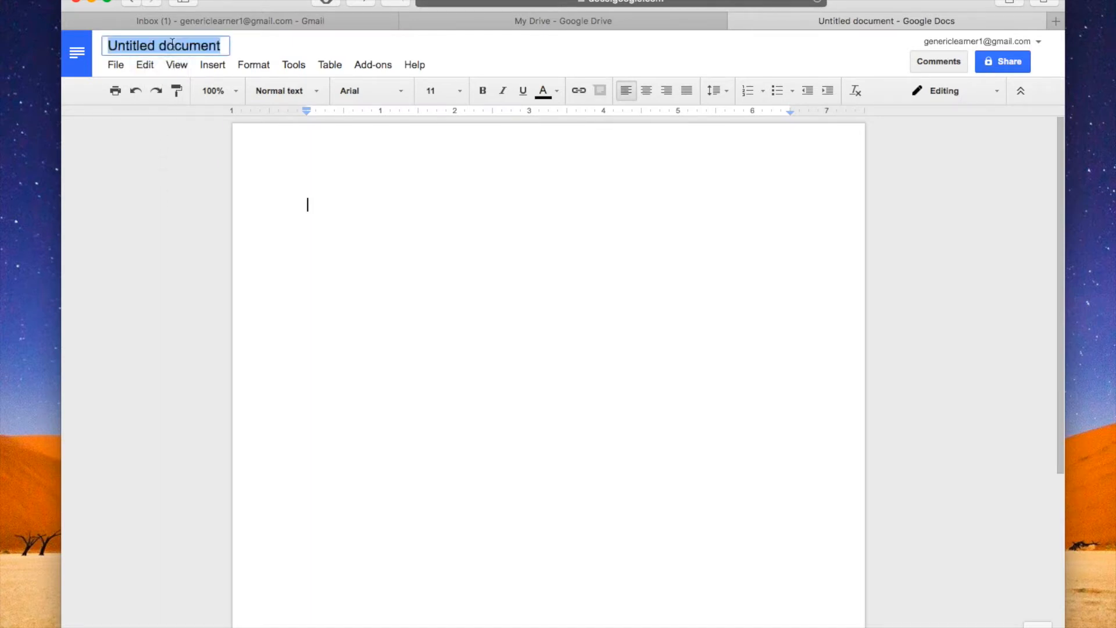
pyautogui.write('Ki')
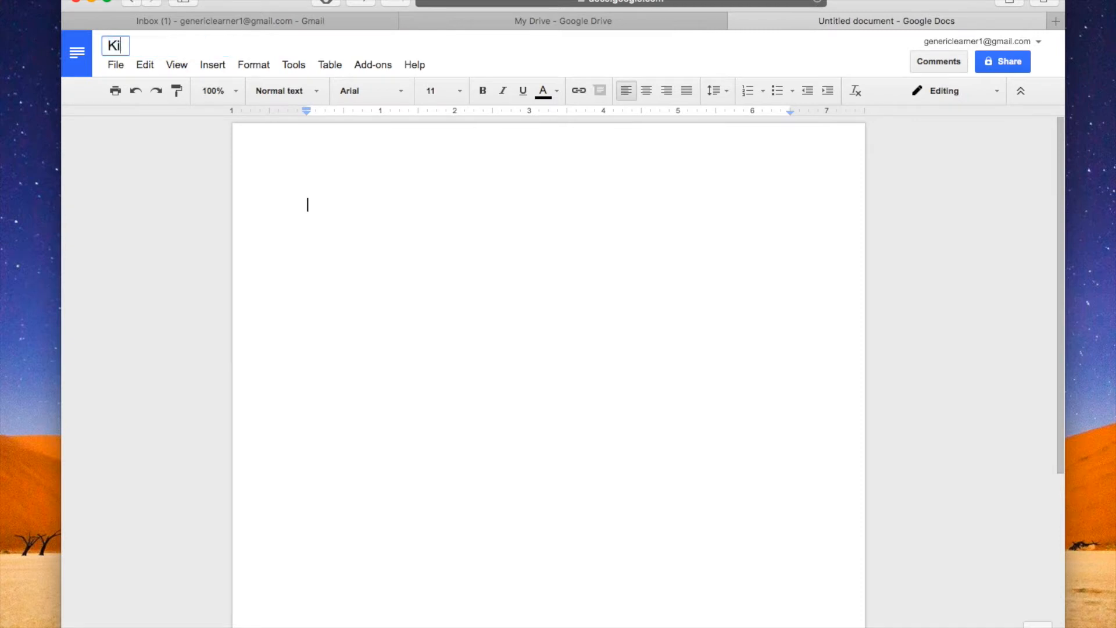
pyautogui.write('te Runner ')
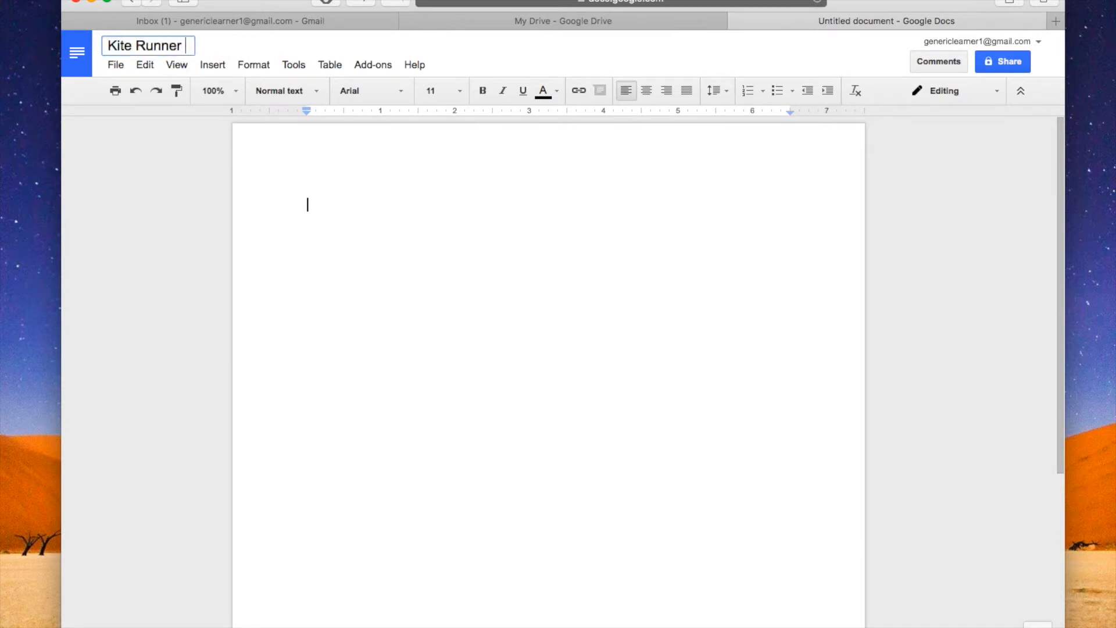
pyautogui.write('Ch. 3 Analysis')
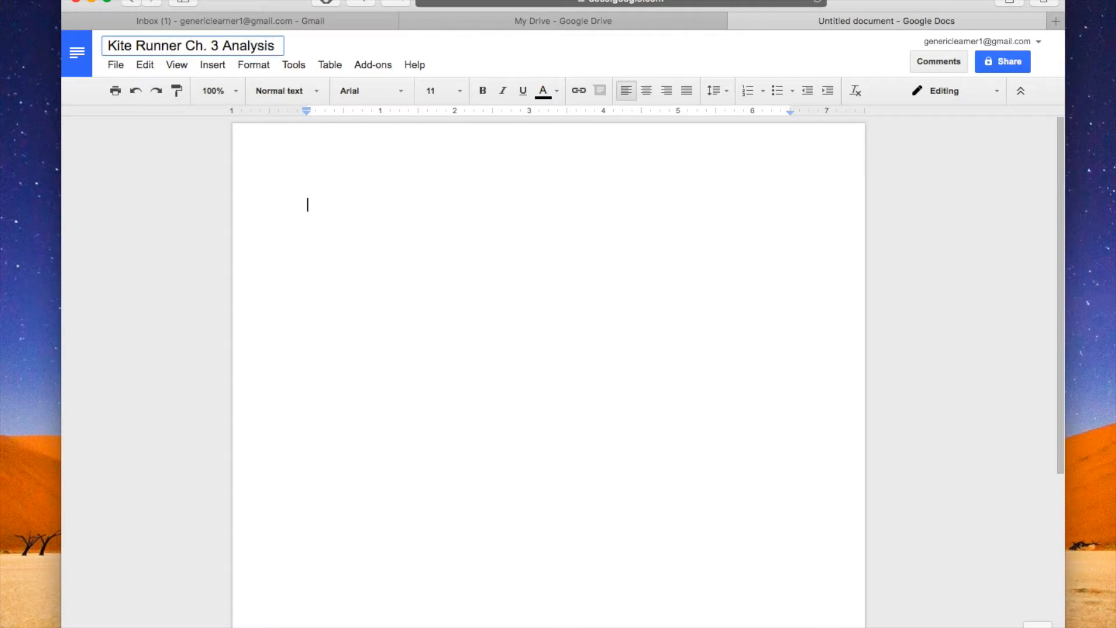
pyautogui.press('Return')
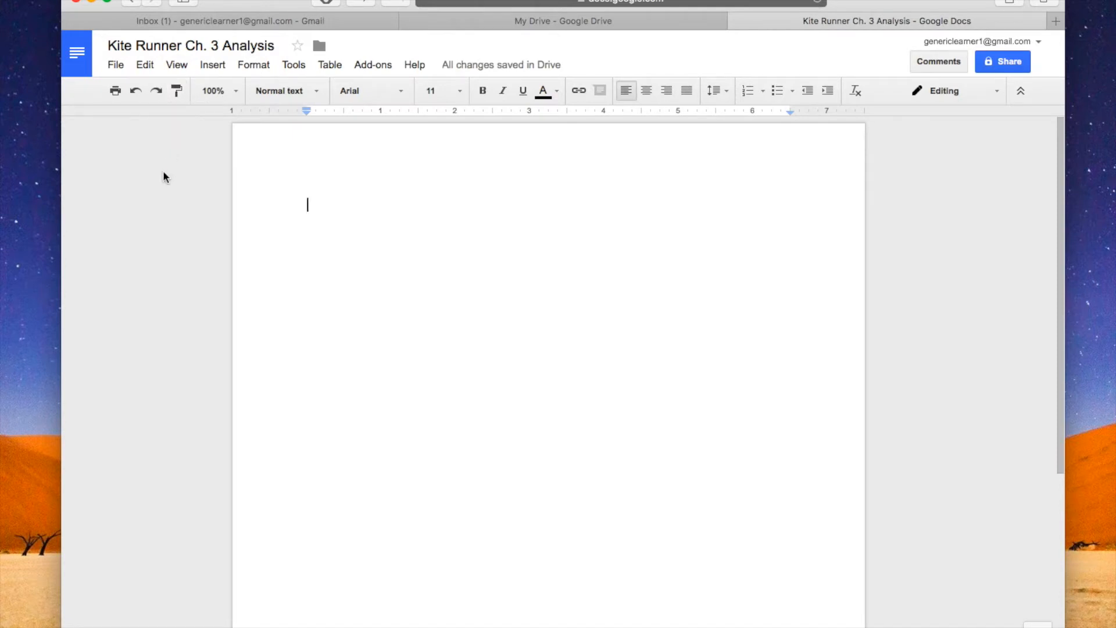
# - Check the top, bottom, left and right margins in the page setup and accept the settings
pyautogui.click(115, 66)
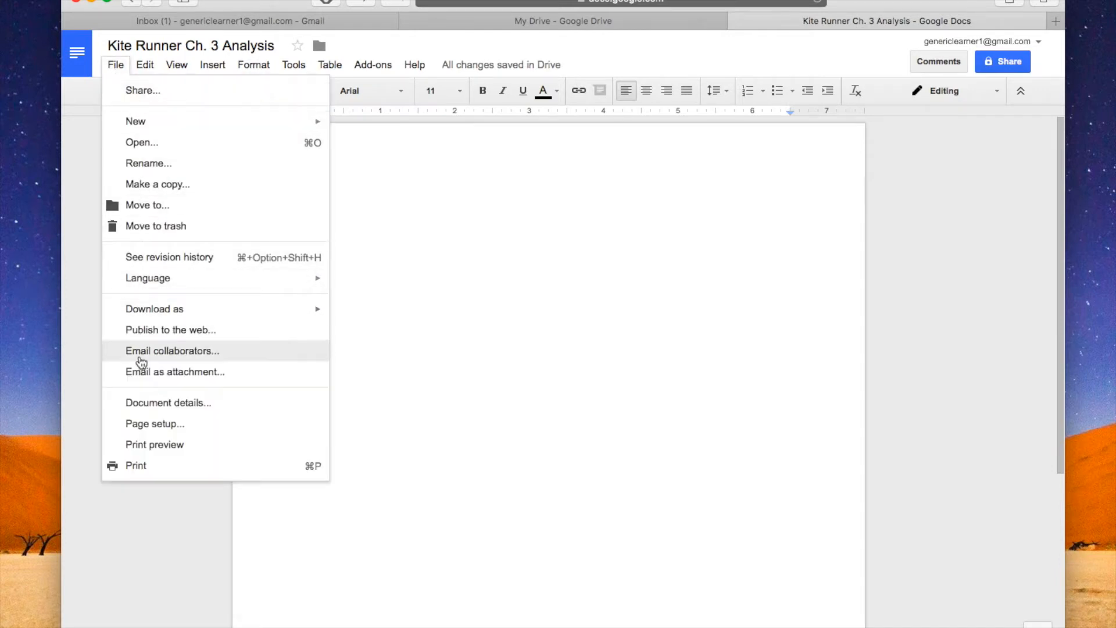
pyautogui.click(140, 424)
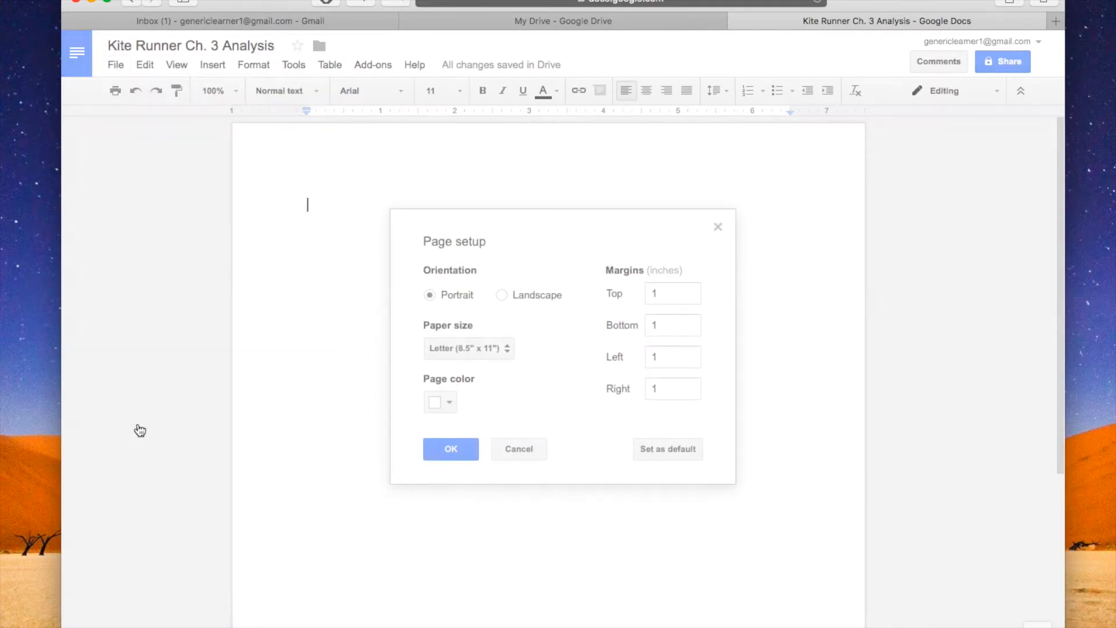
pyautogui.click(668, 297)
pyautogui.click(671, 323)
pyautogui.click(672, 356)
pyautogui.click(666, 396)
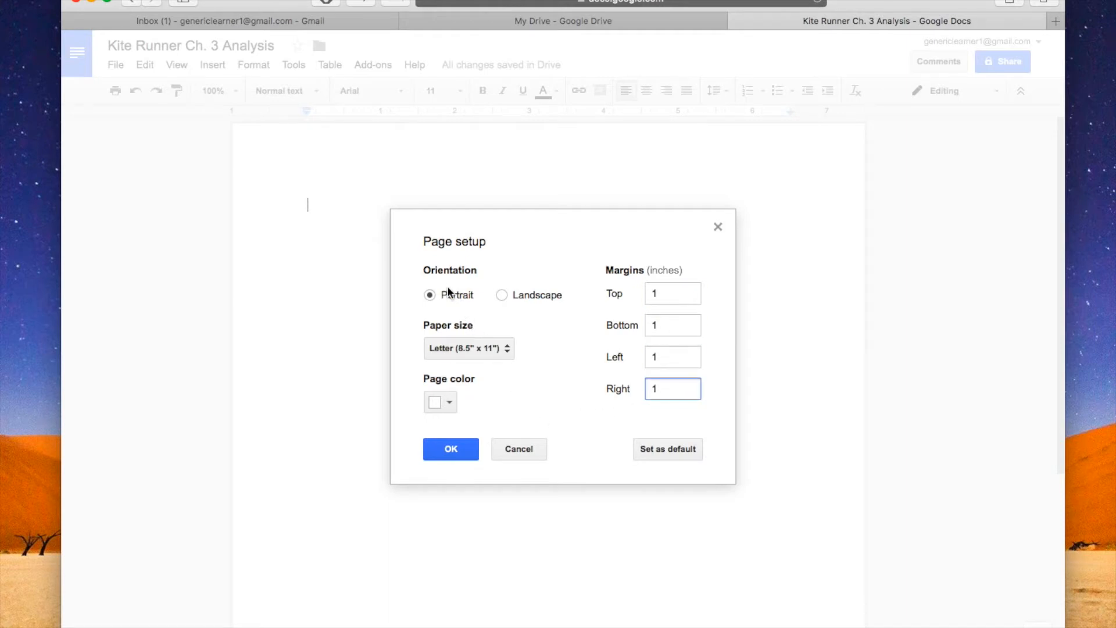
pyautogui.click(451, 449)
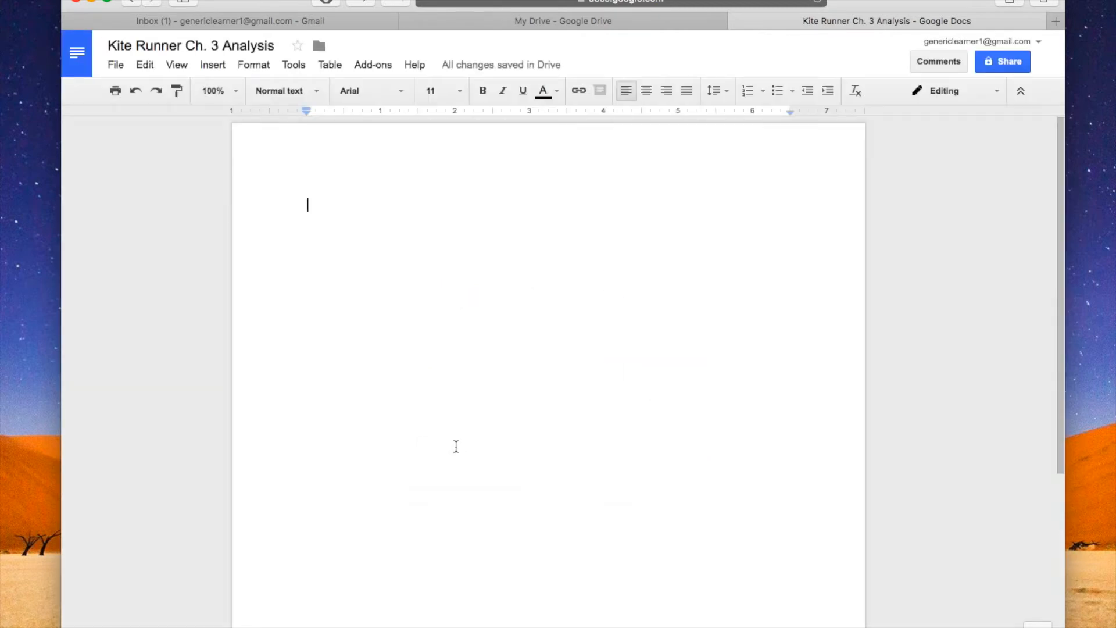
# - Format the document body with Times New Roman, font size 12 and double line spacing
pyautogui.click(392, 96)
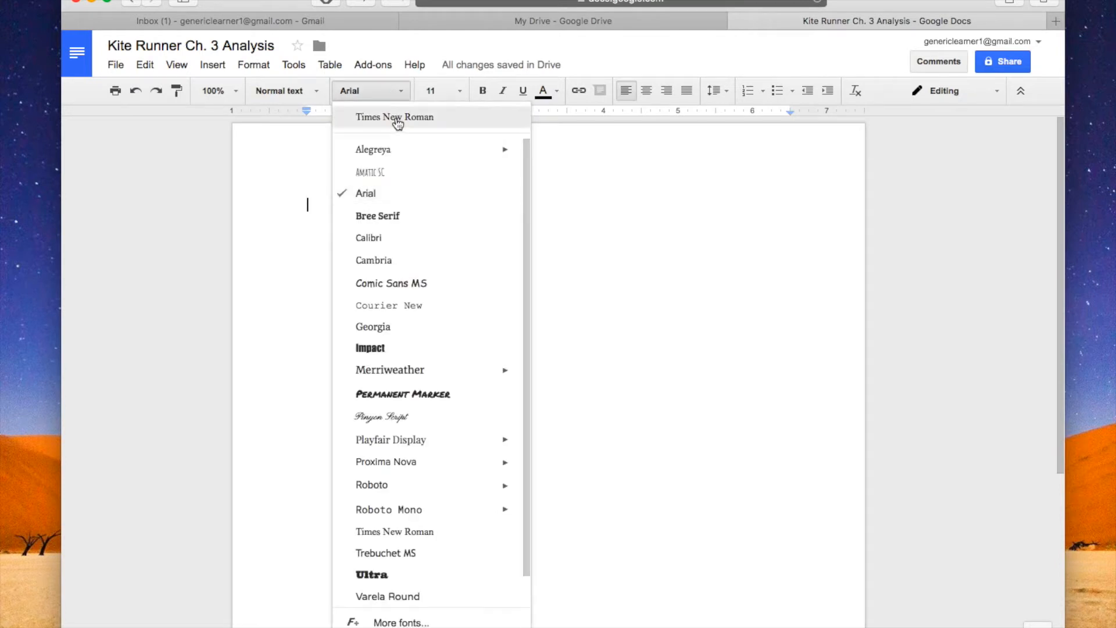
pyautogui.click(397, 119)
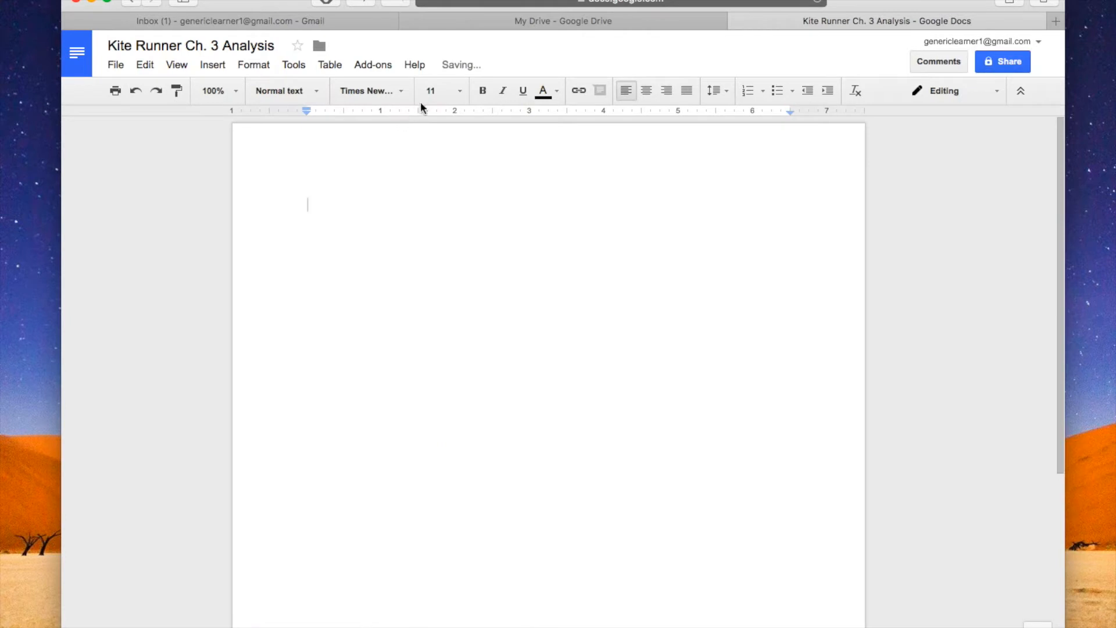
pyautogui.click(435, 91)
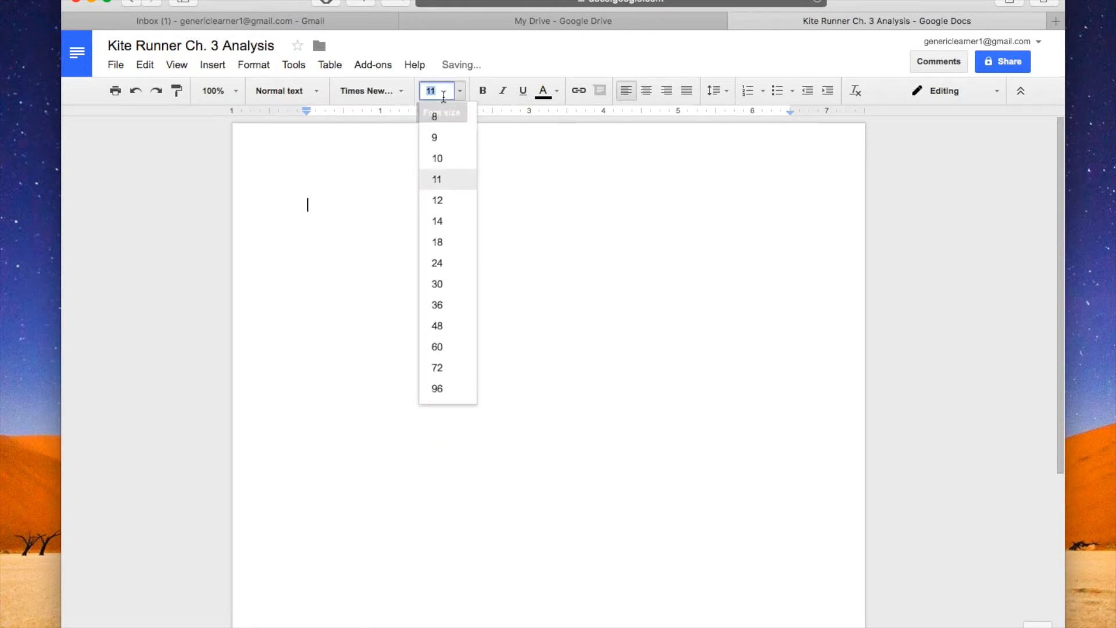
pyautogui.click(449, 200)
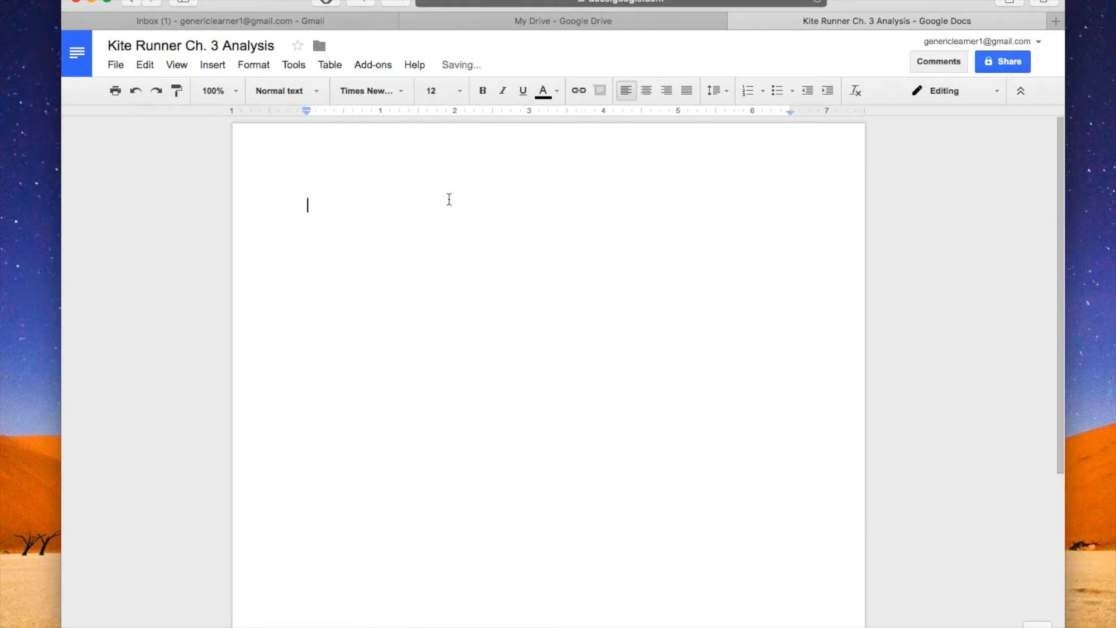
pyautogui.click(717, 93)
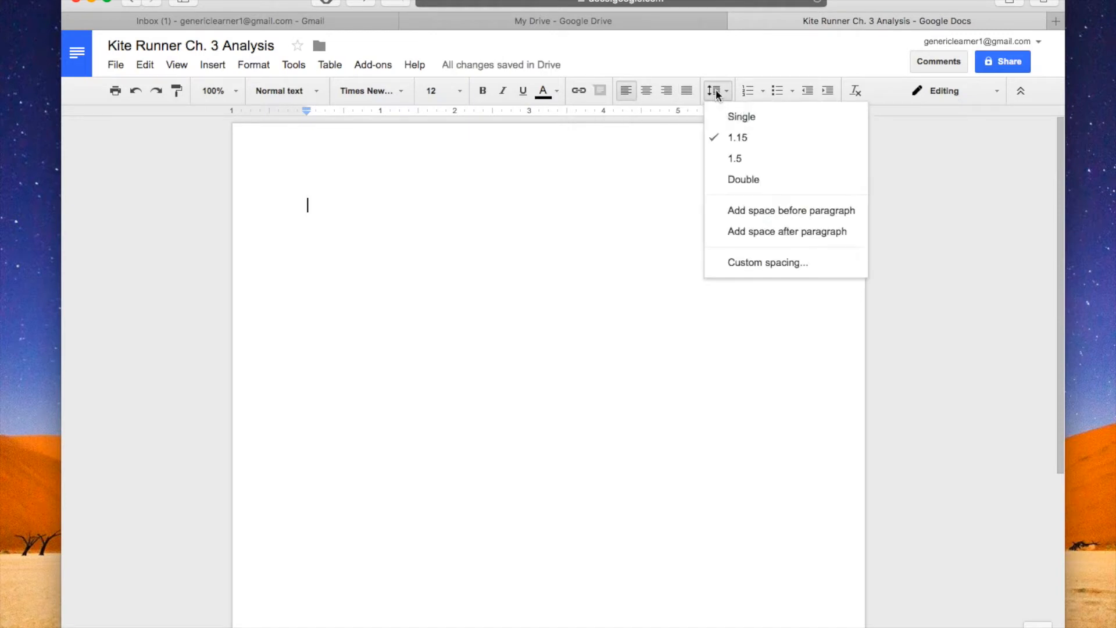
pyautogui.click(736, 181)
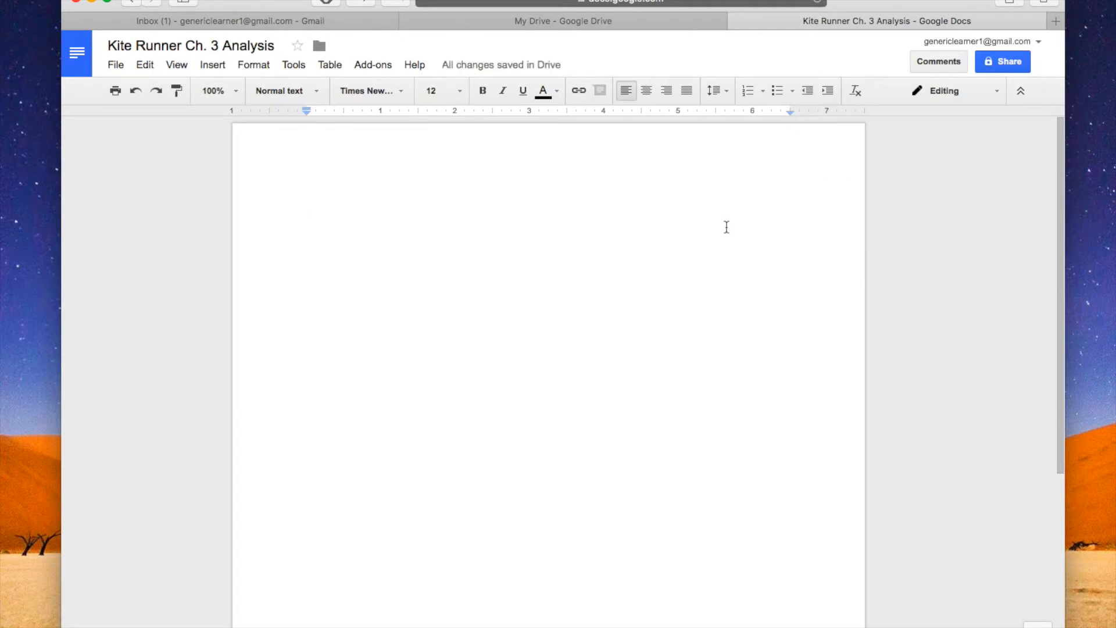
# - Add a page header, right-align it, and set its text to Times New Roman, size 12
pyautogui.doubleClick(759, 155)
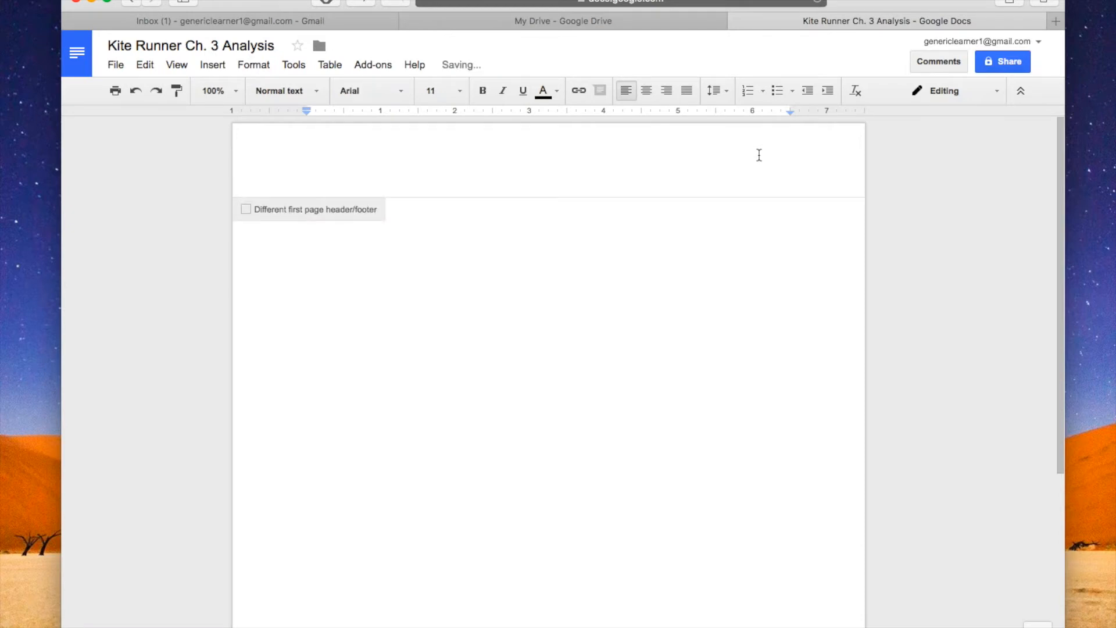
pyautogui.click(667, 92)
pyautogui.press('Return')
pyautogui.press('Return')
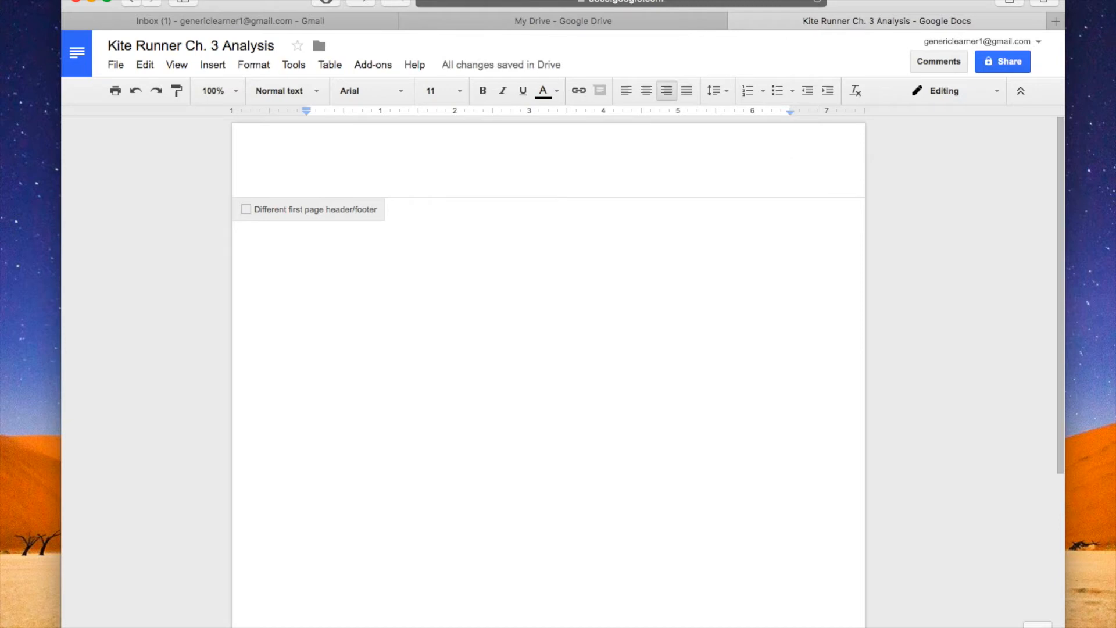
pyautogui.click(400, 92)
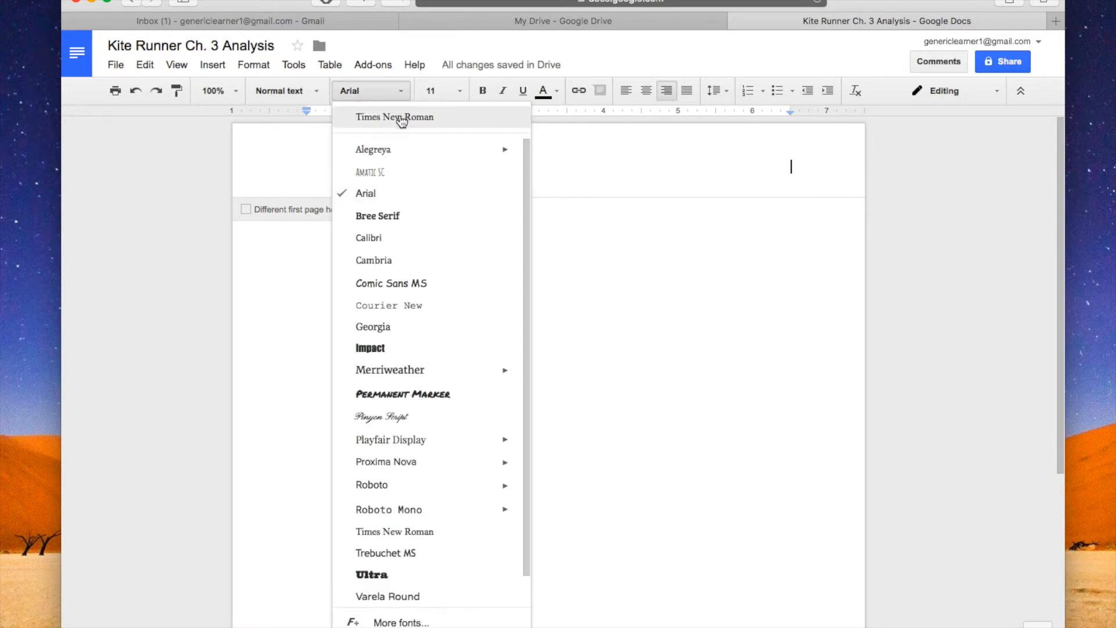
pyautogui.click(401, 118)
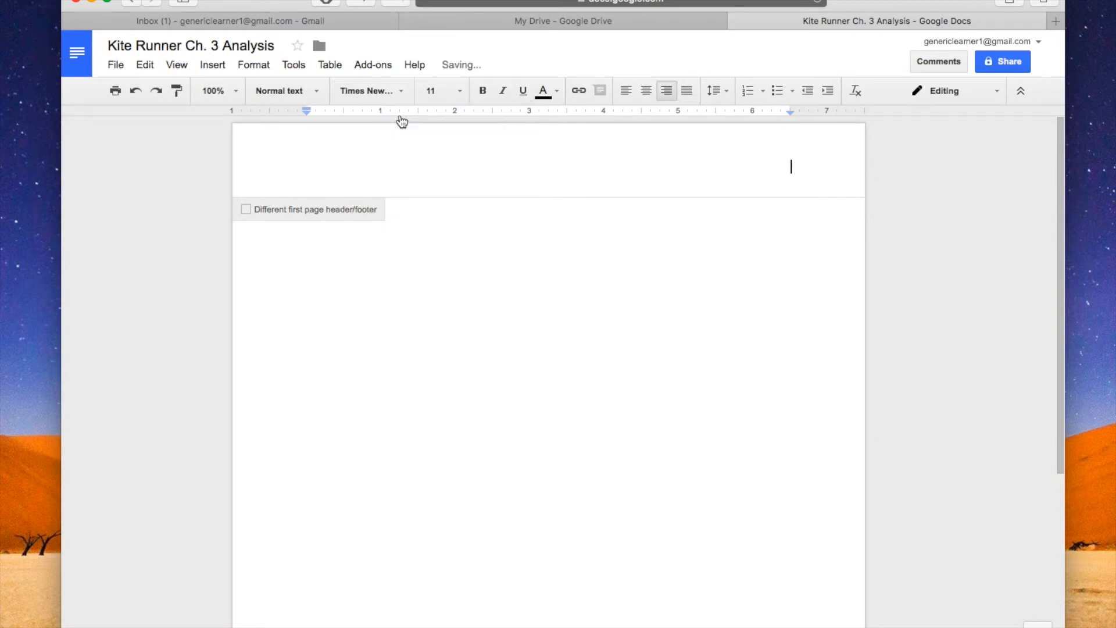
pyautogui.click(459, 92)
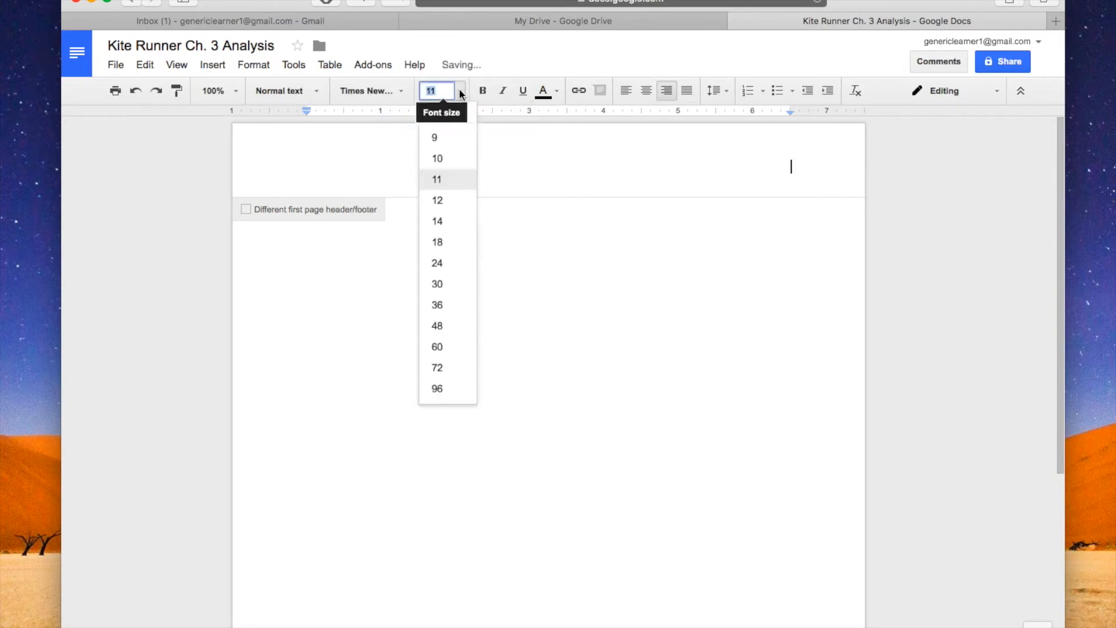
pyautogui.click(441, 200)
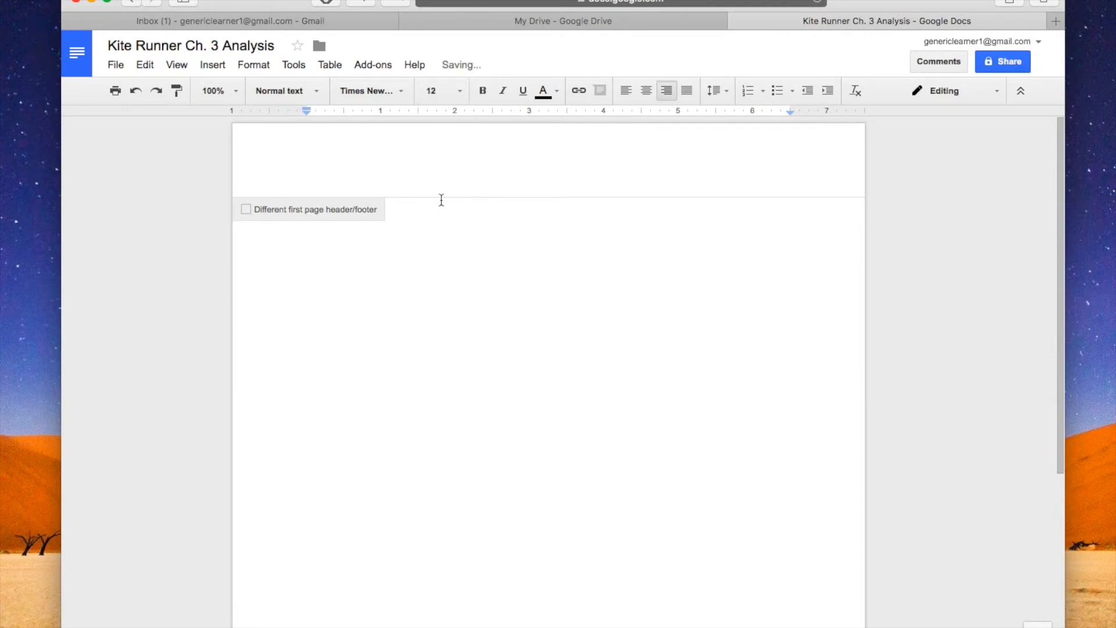
# - Enter the student's last name in the header followed by automatic page numbering from the first page, and return to the body
pyautogui.write('Learner')
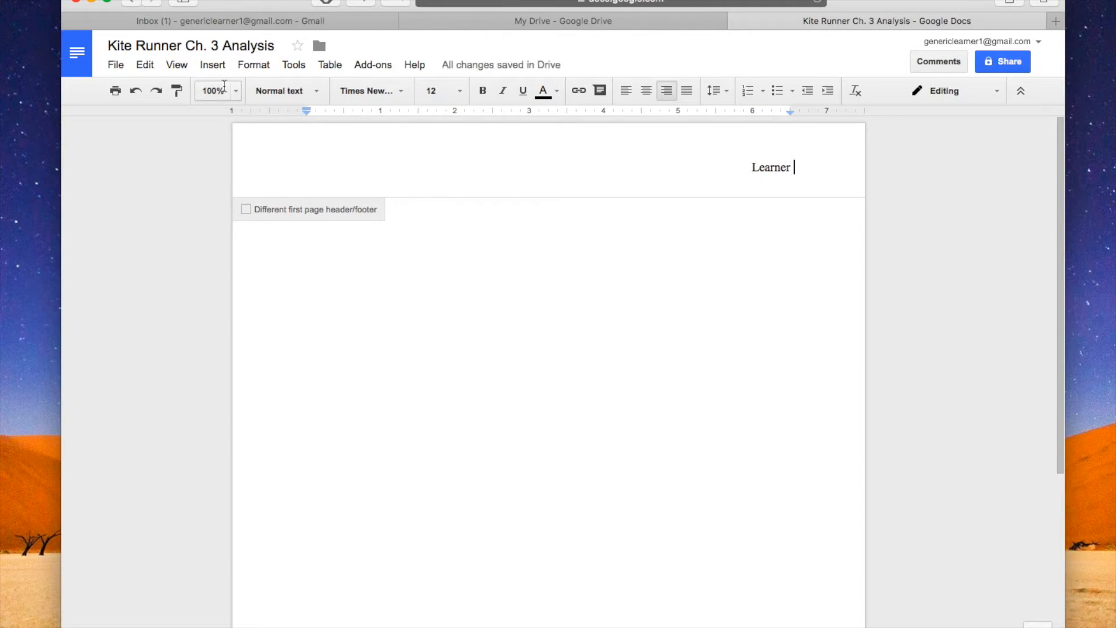
pyautogui.click(214, 65)
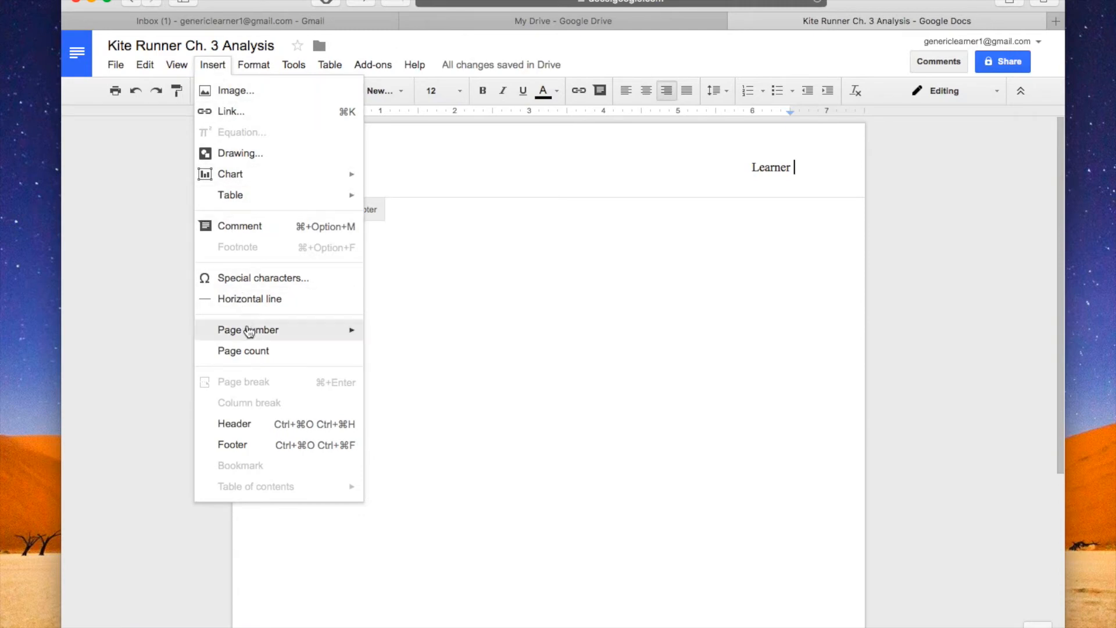
pyautogui.moveTo(249, 332)
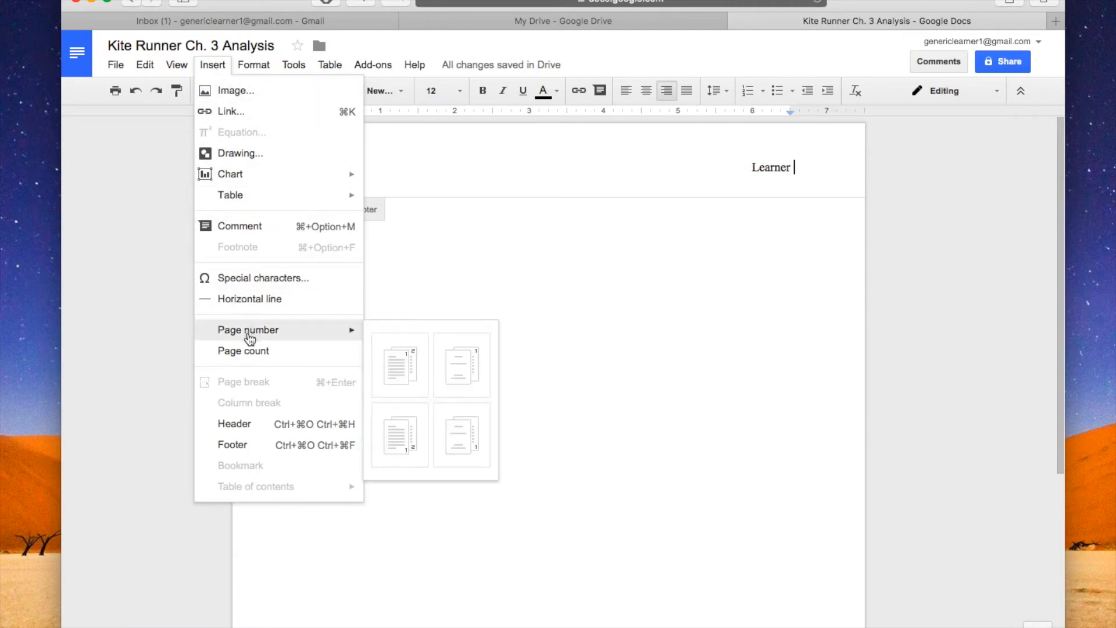
pyautogui.click(412, 365)
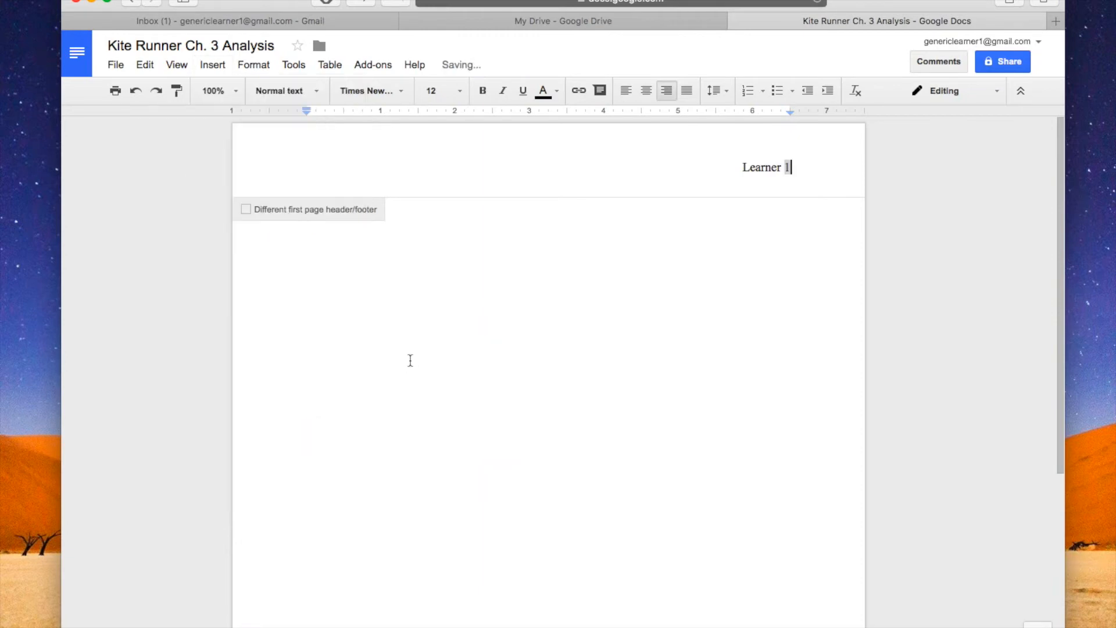
pyautogui.click(696, 249)
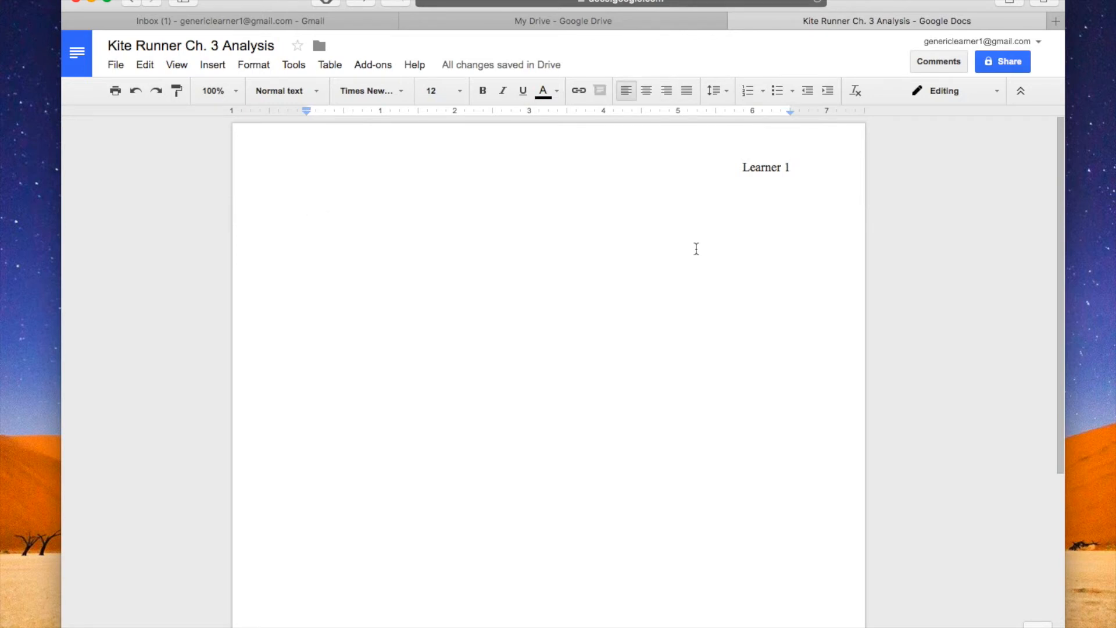
# - Enter the heading on four separate lines: the student's full name, the teacher's name, "English II" and "10 November 2017"
pyautogui.write('Generic Learner')
pyautogui.press('Return')
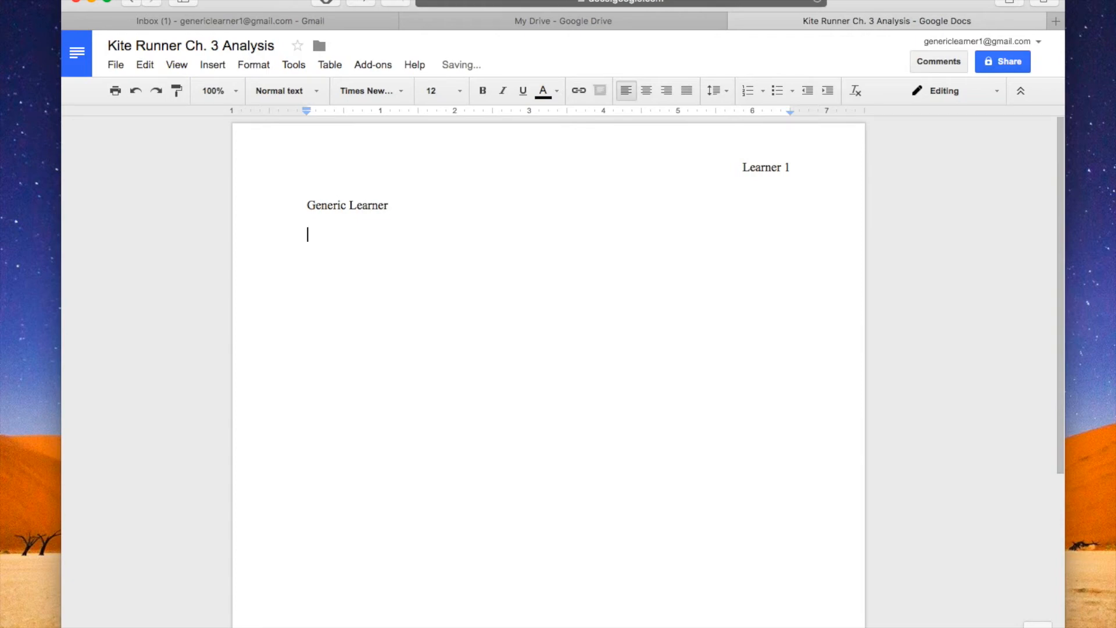
pyautogui.write('Mrs. Teacher')
pyautogui.press('Return')
pyautogui.write('En')
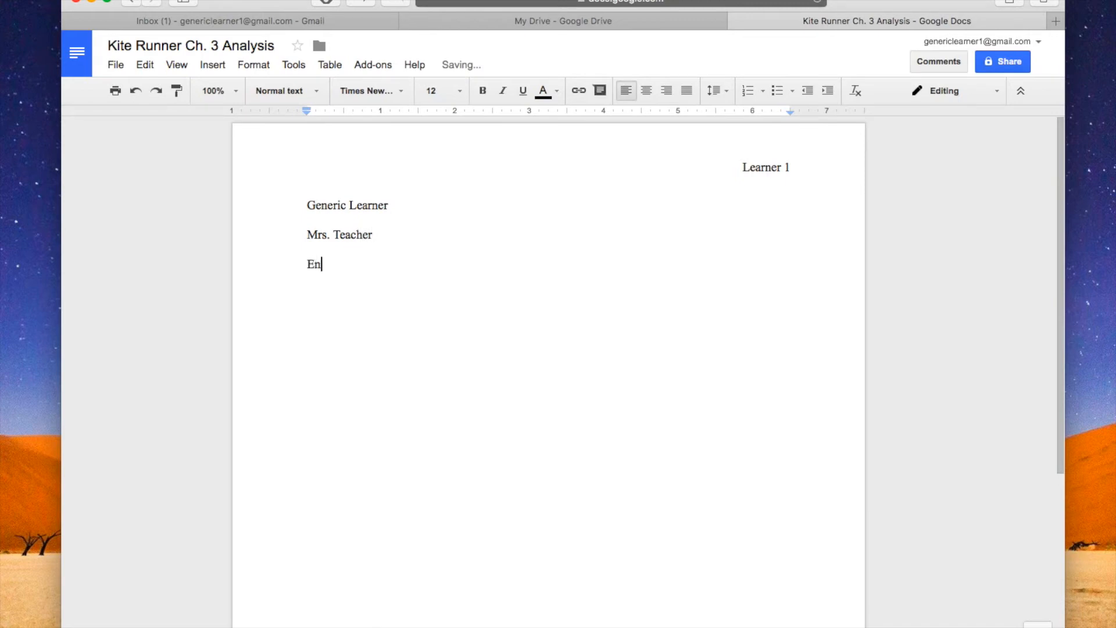
pyautogui.write('glish II')
pyautogui.press('Return')
pyautogui.write('10 Novembe')
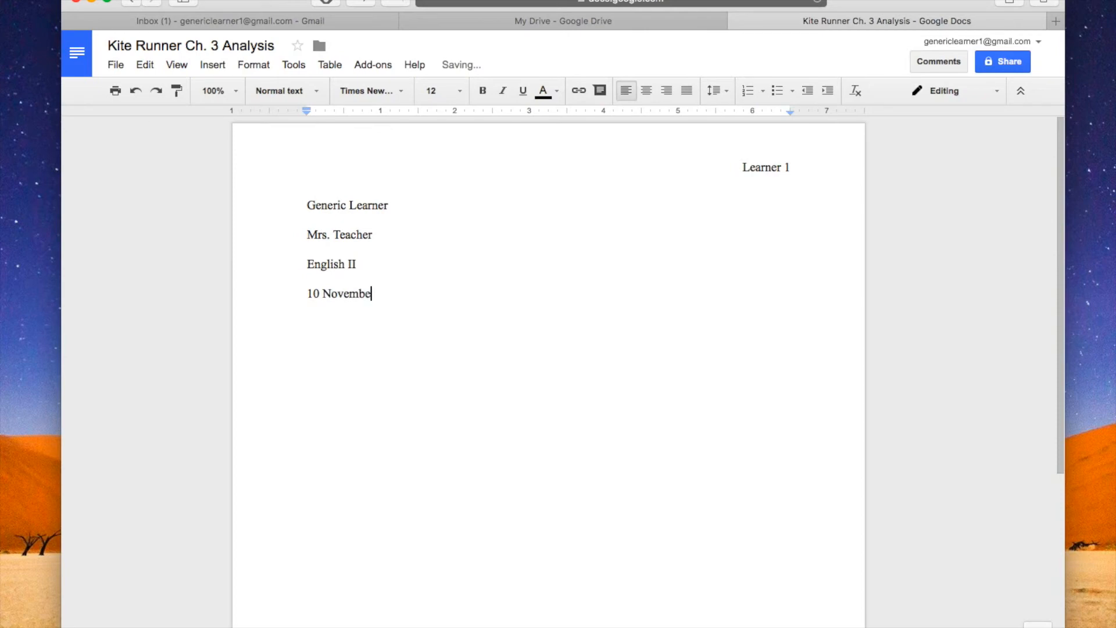
pyautogui.write('r 2017')
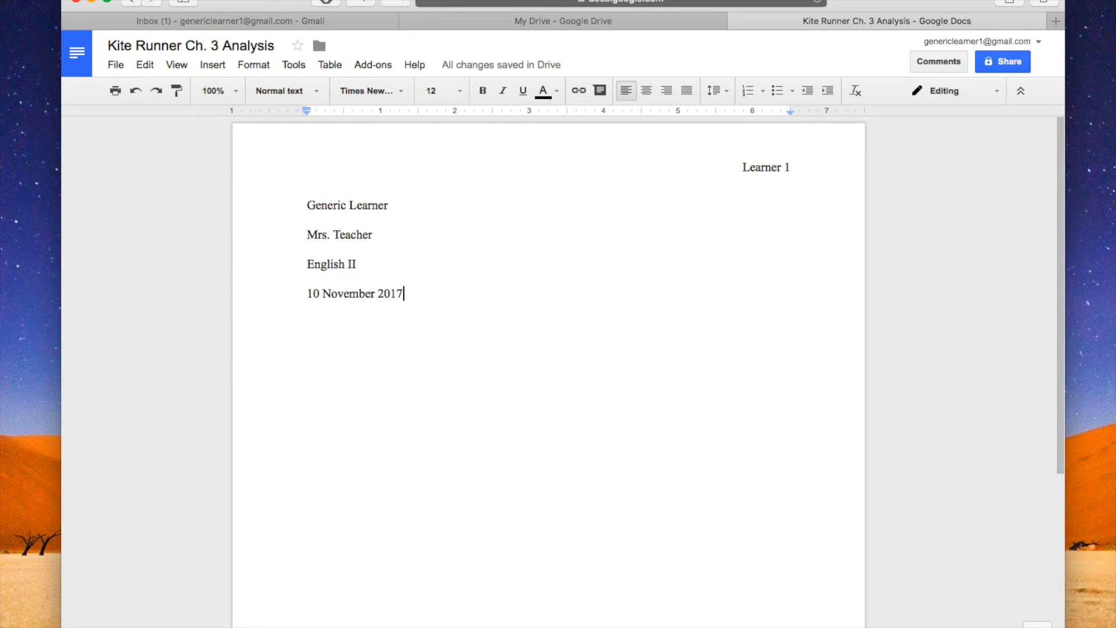
# - Add the placeholder "Title" on a new line below the date and center it
pyautogui.press('Return')
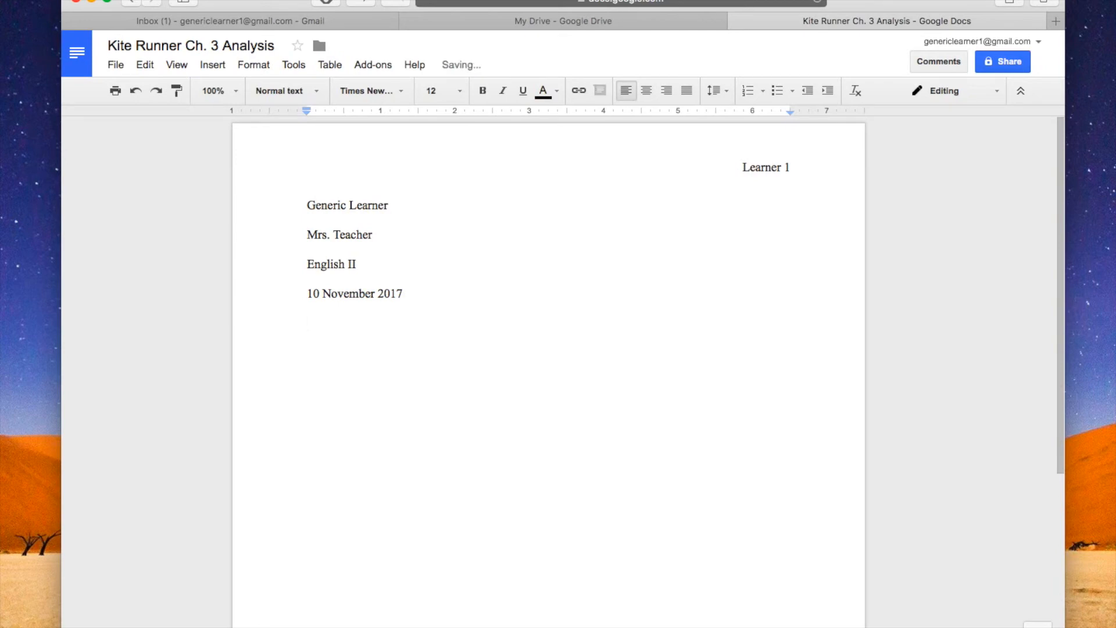
pyautogui.write('Title')
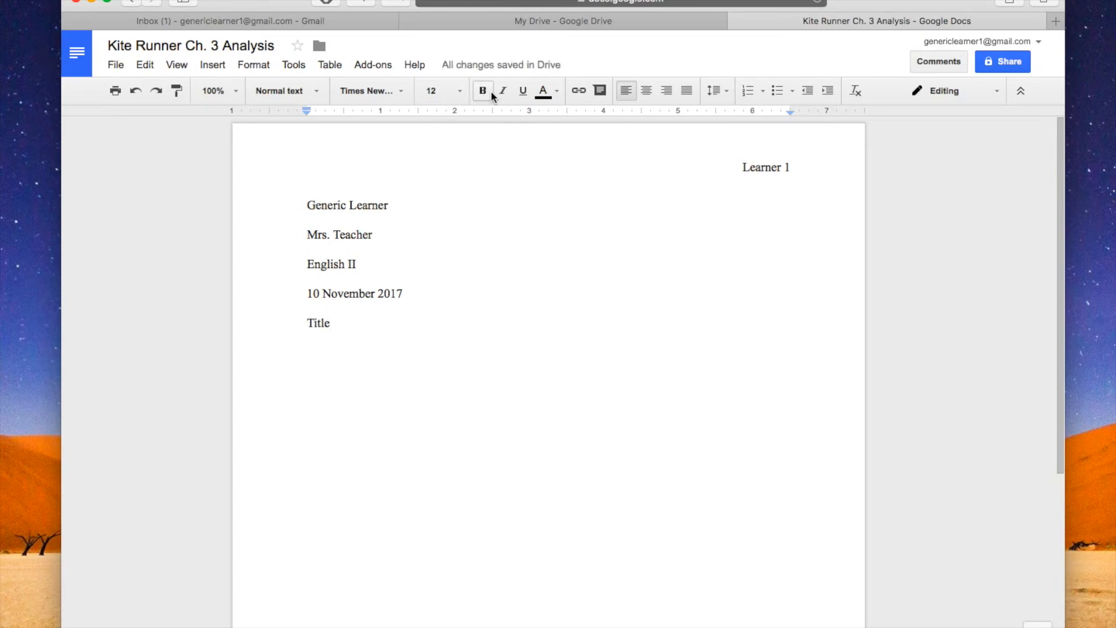
pyautogui.click(646, 90)
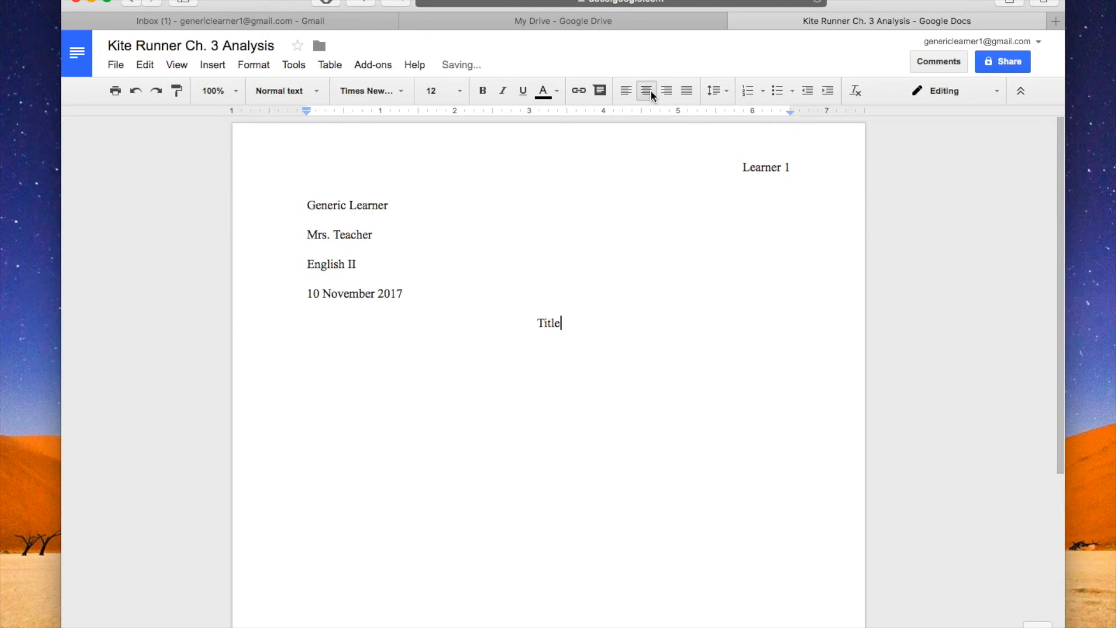
# - Start a left-aligned, indented introduction below the title, explaining anger as a secondary emotion that covers a harder primary feeling, ending with "In"
pyautogui.press('Return')
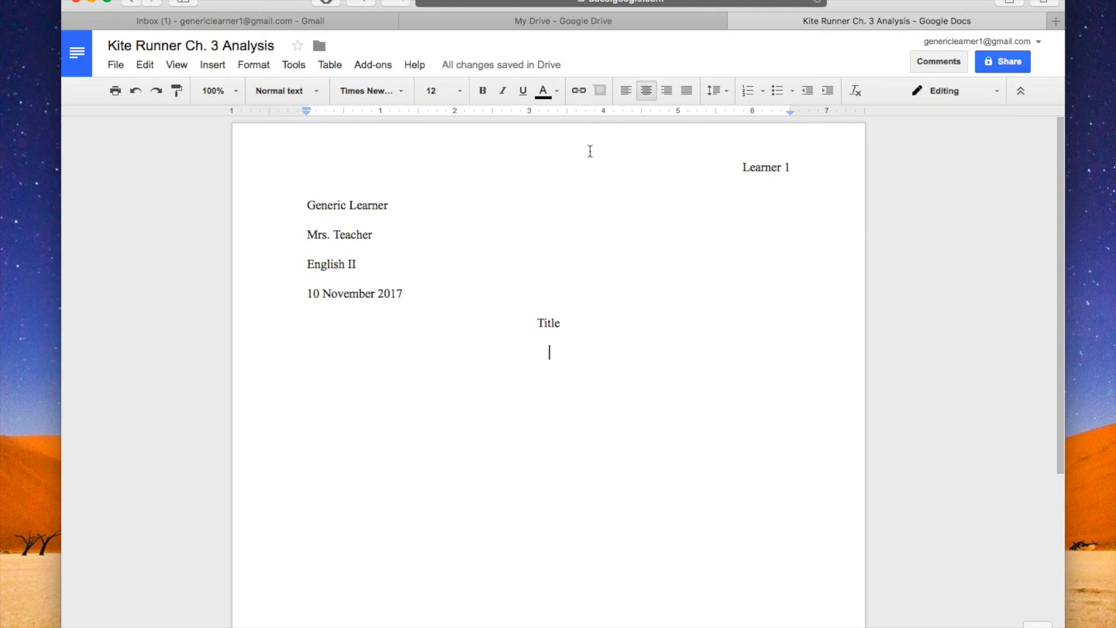
pyautogui.click(624, 93)
pyautogui.press('Tab')
pyautogui.write('Many psyc')
pyautogui.write('hologists ')
pyautogui.write('refer to anger as a secondary emotion, meanin')
pyautogui.write('g that people often resort to anger in')
pyautogui.write(' order to protect themselves from or cov')
pyautogui.write('er up the primary feeling, which is of')
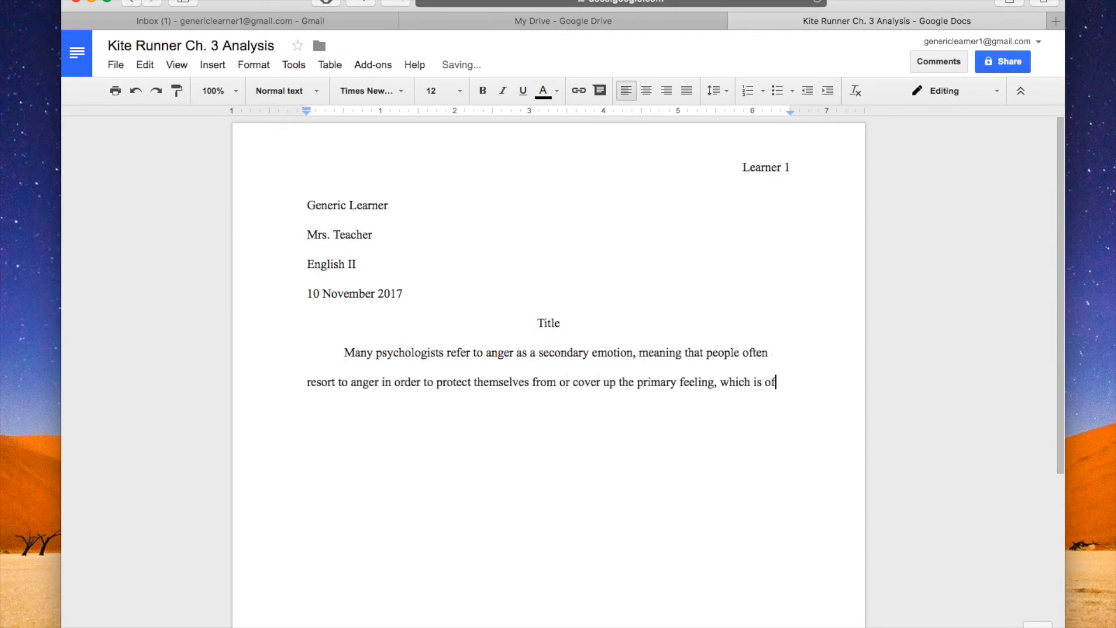
pyautogui.write('ten more difficult to face or process. I')
pyautogui.write('n')
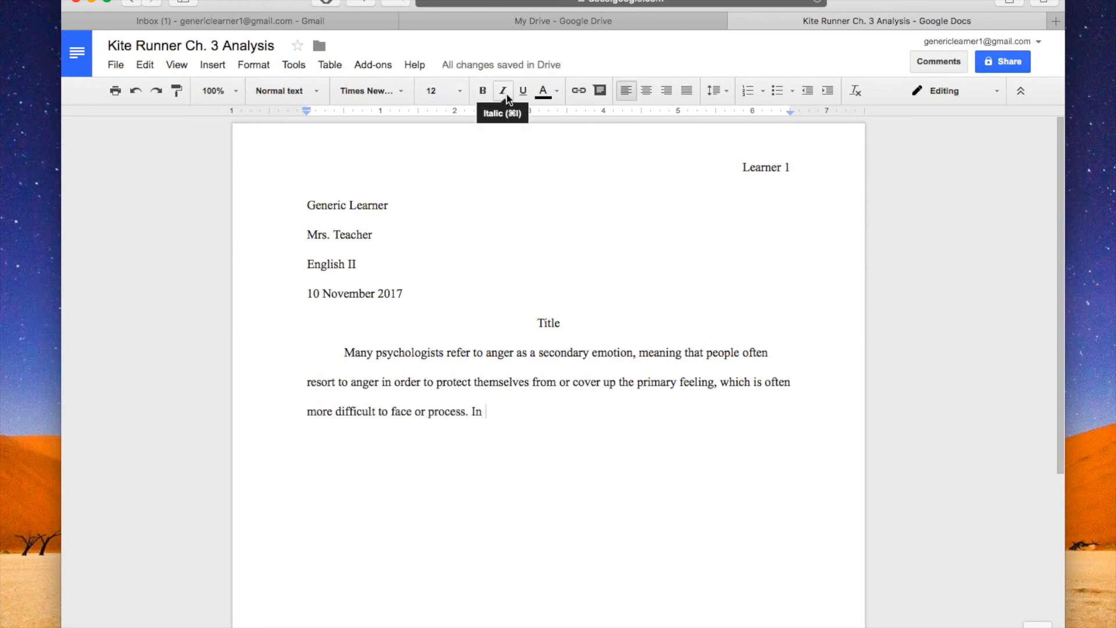
# - Continue the sentence with the book title "The Kite Runner" in italics, and switch italics off after it
pyautogui.click(503, 92)
pyautogui.write('The Kite Runner')
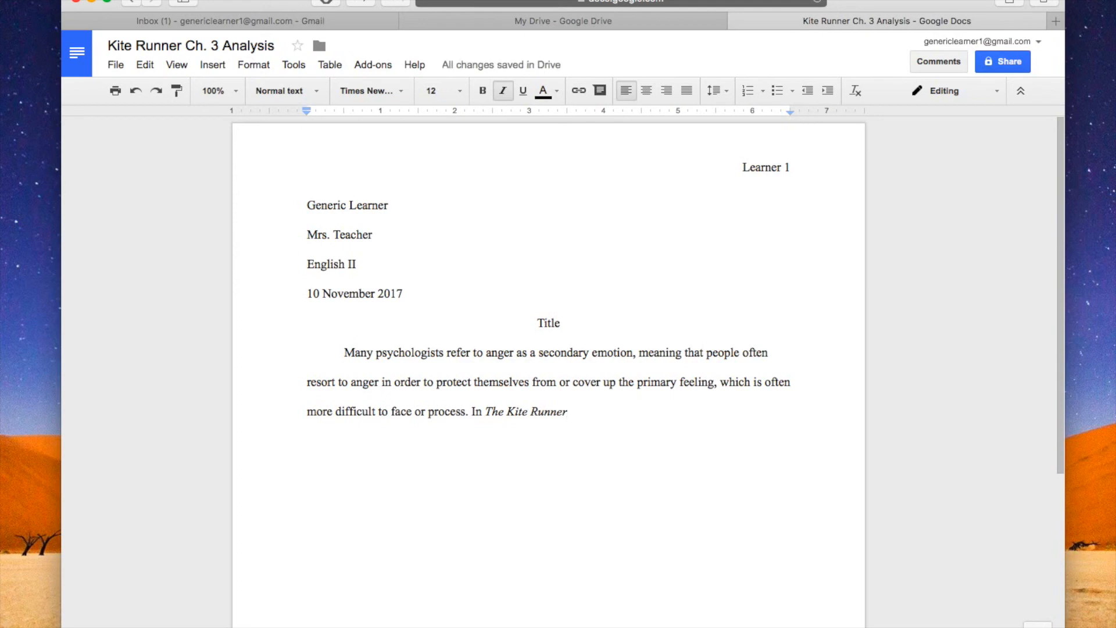
pyautogui.press('super+i')
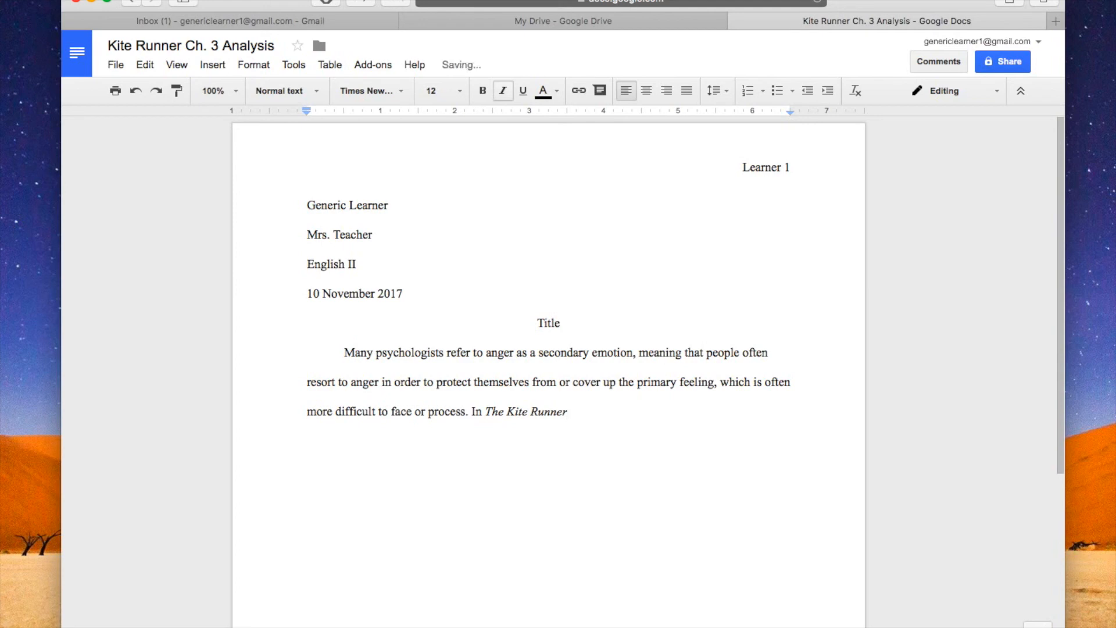
# - Complete the sentence: ", young Amir feels hurt and rejected by his father, Baba, but avoids those primary feelings, instead responding with anger.", and add "Although"
pyautogui.write(', young Amir feels hurt')
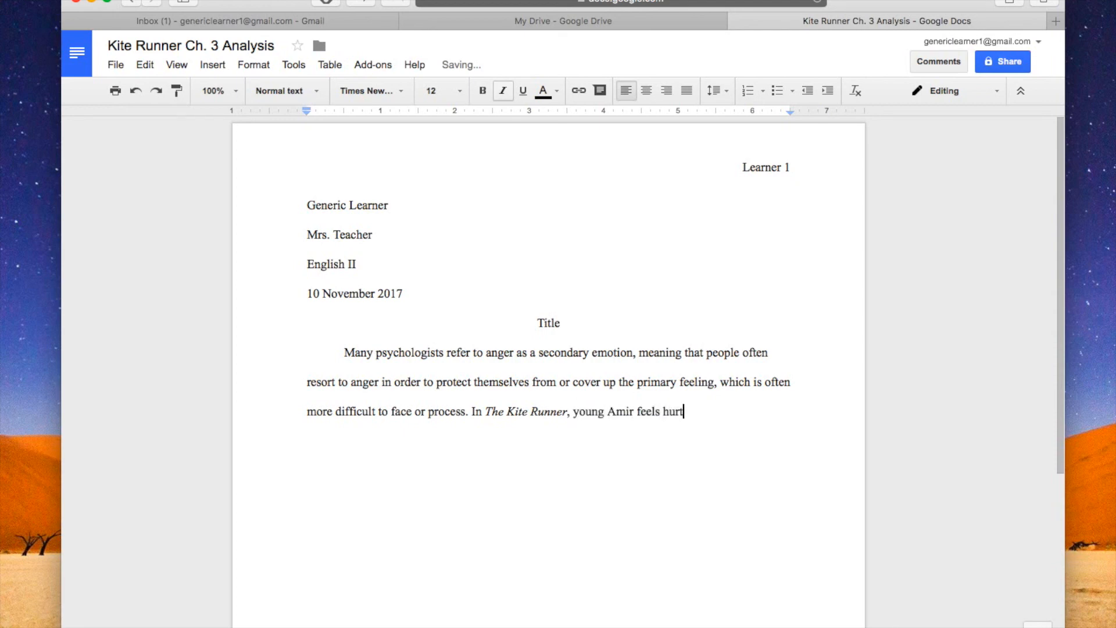
pyautogui.write(' and rejected by his fat')
pyautogui.write('her')
pyautogui.write(', Baba, but avoids those primary feelings, instea')
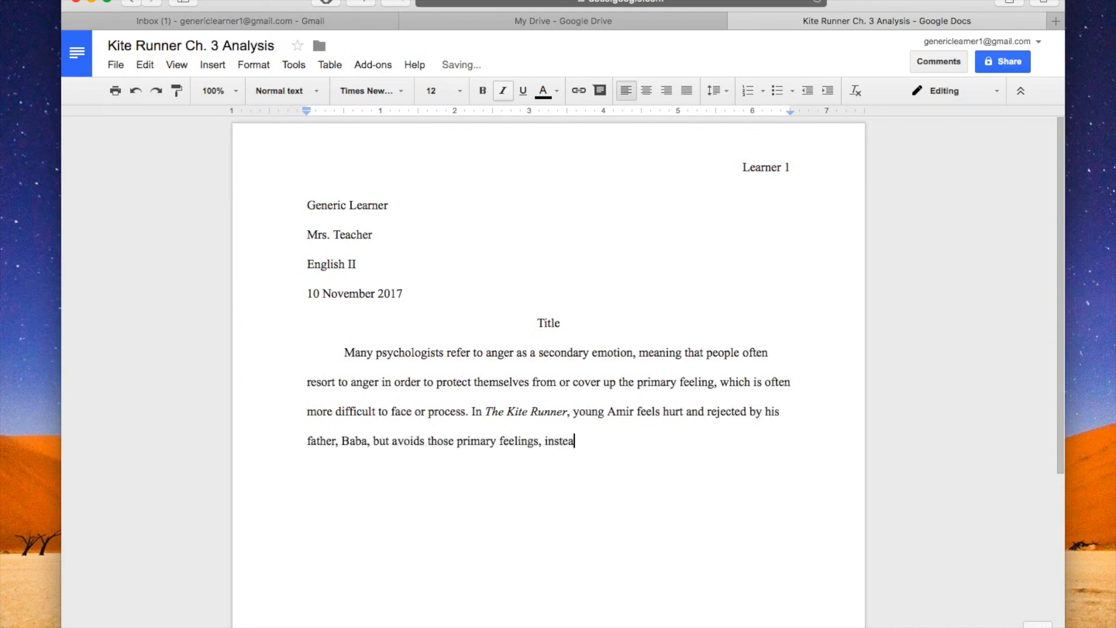
pyautogui.write('d responding with anger. Although Amir wishes death upon orphans and snaps at Hassan when Hassan is trying to help, Amir does not do these things out of meanness; rather, he is ')
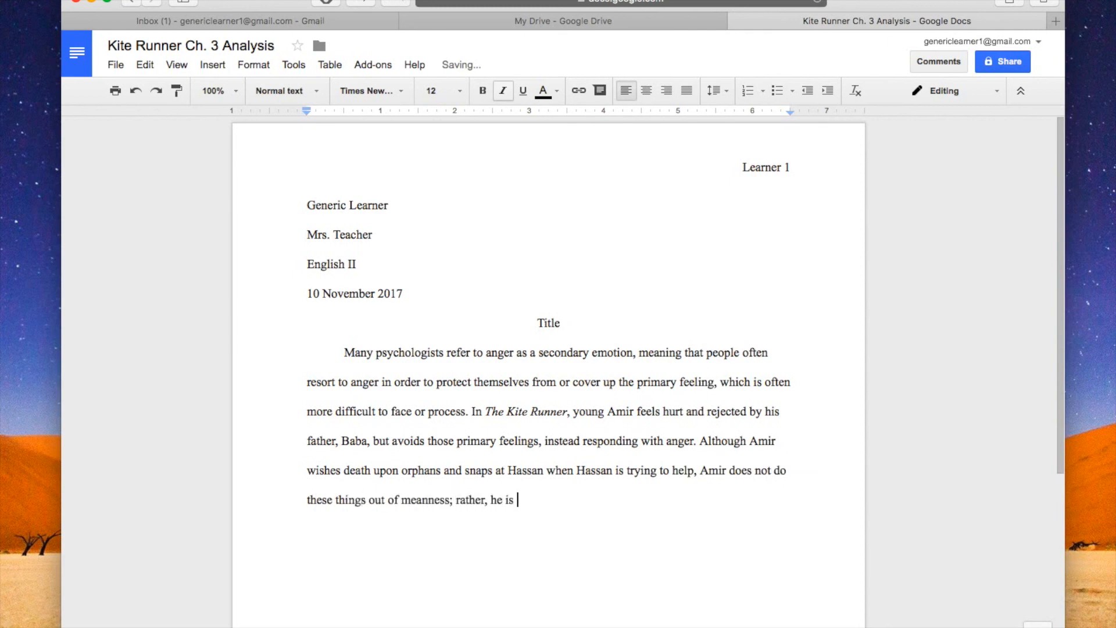
pyautogui.write('acting out of anger, anger which ultimately stems from his own pa')
pyautogui.write('in.')
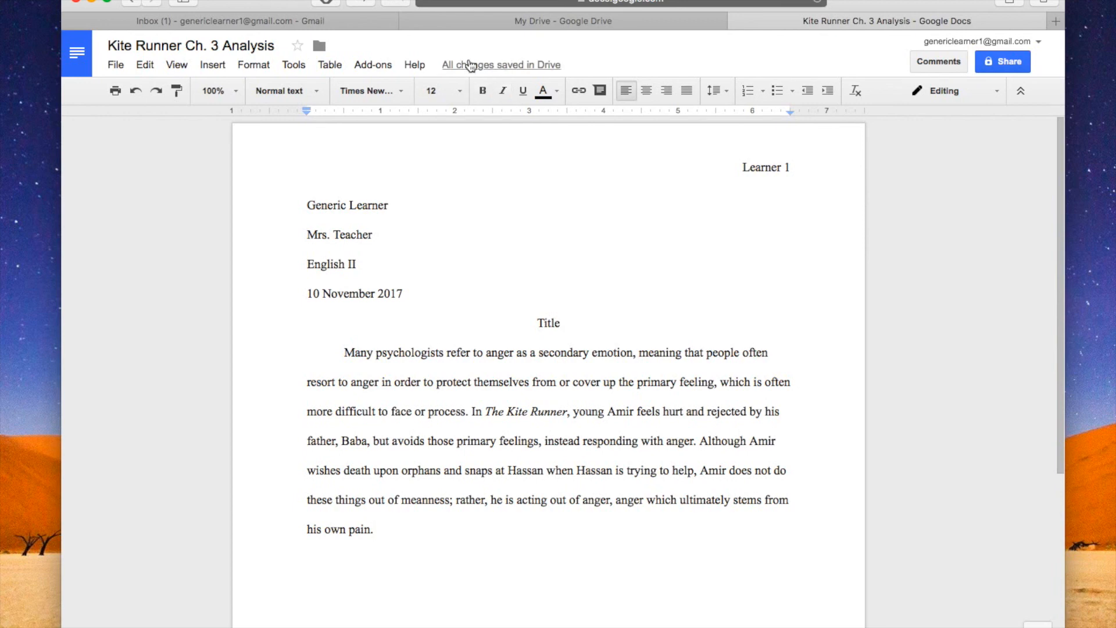
# - Review the introduction's parts by highlighting the opening sentence, the sentence about The Kite Runner and the thesis in turn
pyautogui.click(344, 353)
pyautogui.moveTo(344, 353); pyautogui.dragTo(468, 412)
pyautogui.click(473, 412)
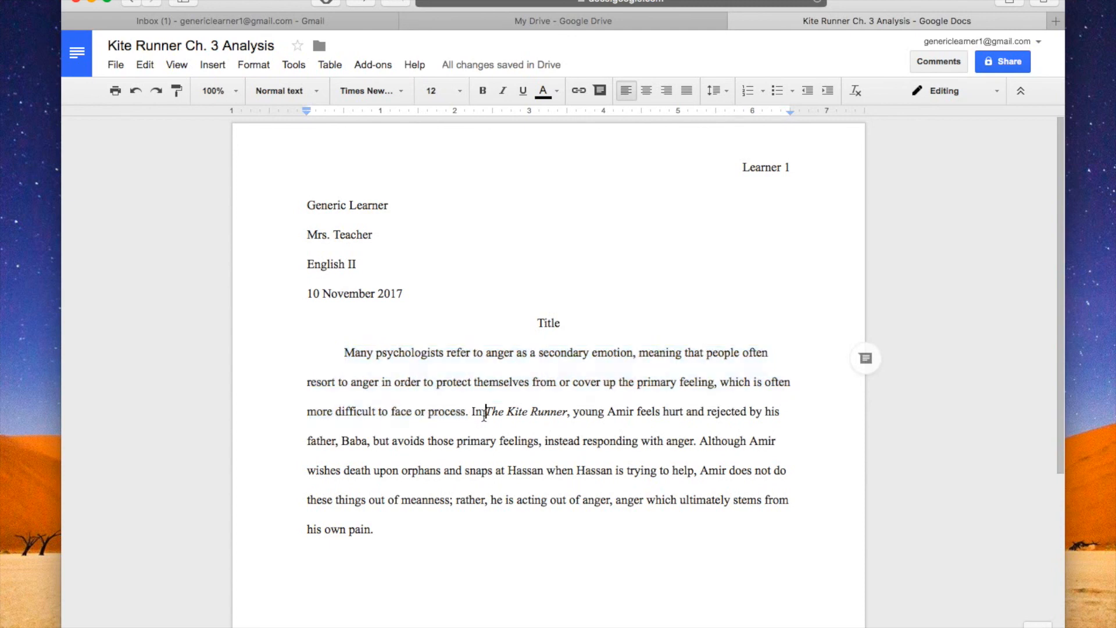
pyautogui.moveTo(472, 411); pyautogui.dragTo(698, 445)
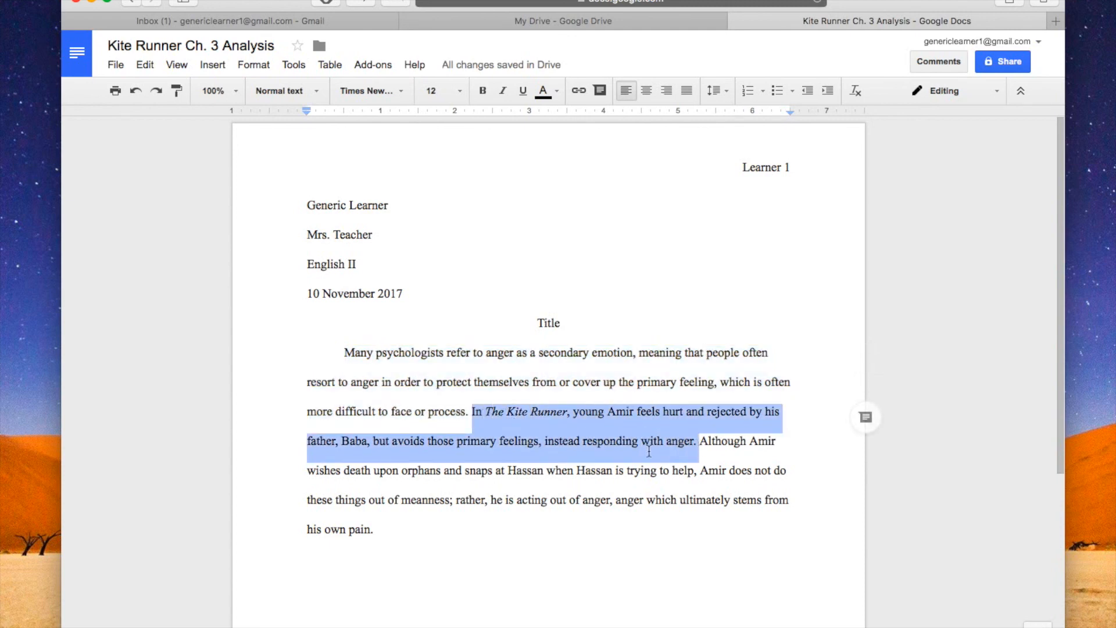
pyautogui.moveTo(703, 443); pyautogui.dragTo(416, 527)
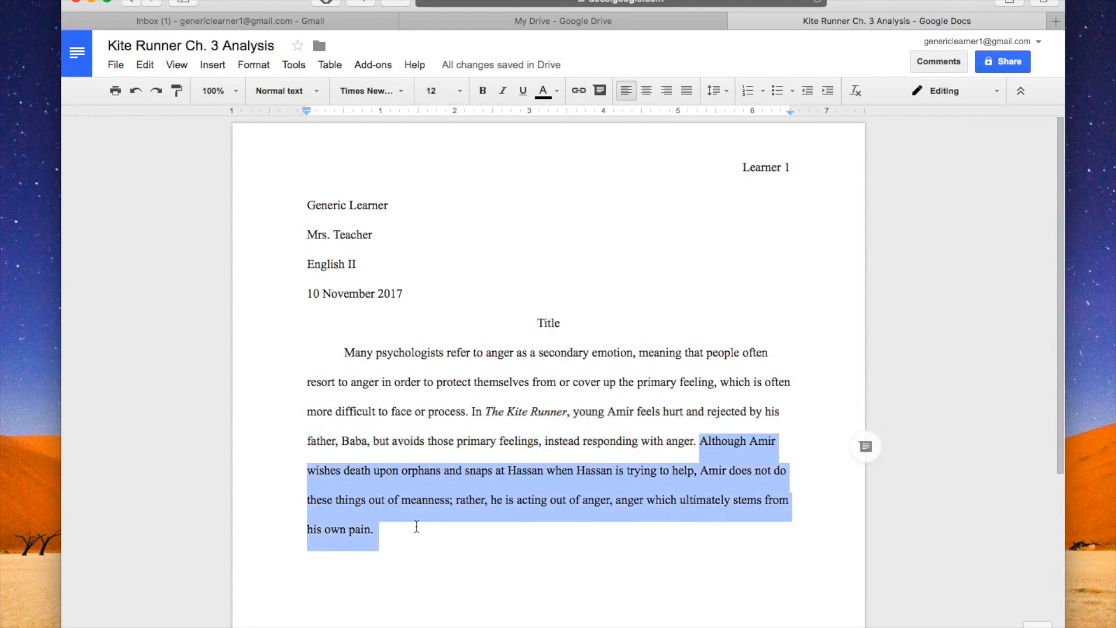
# - Start a new indented paragraph after the introduction with the placeholder text "Body paragraphs here!"
pyautogui.click(406, 547)
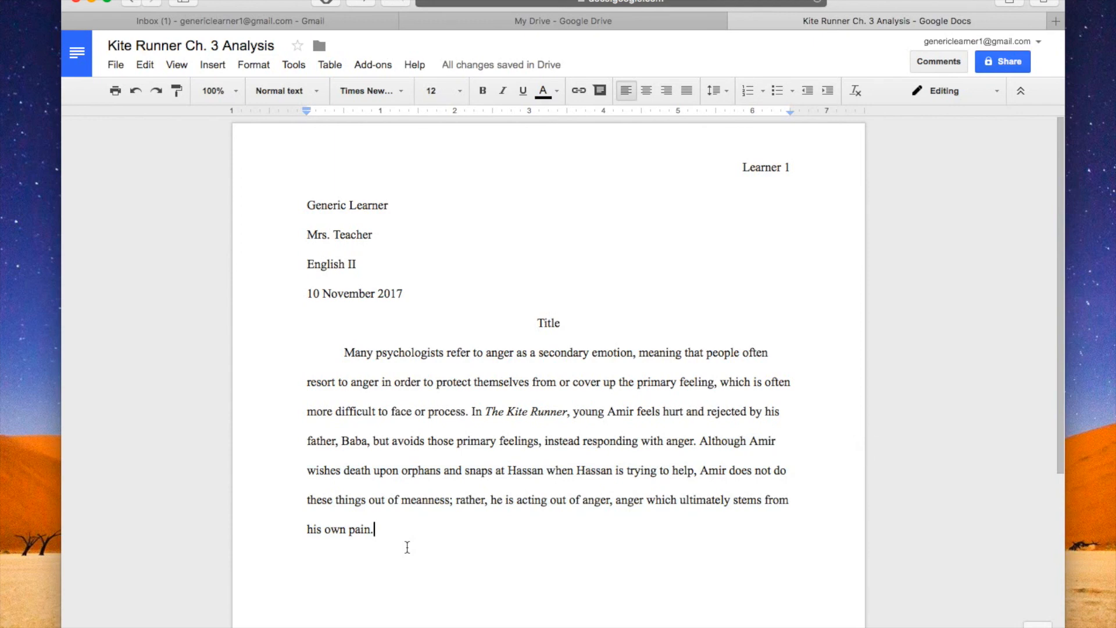
pyautogui.press('Return')
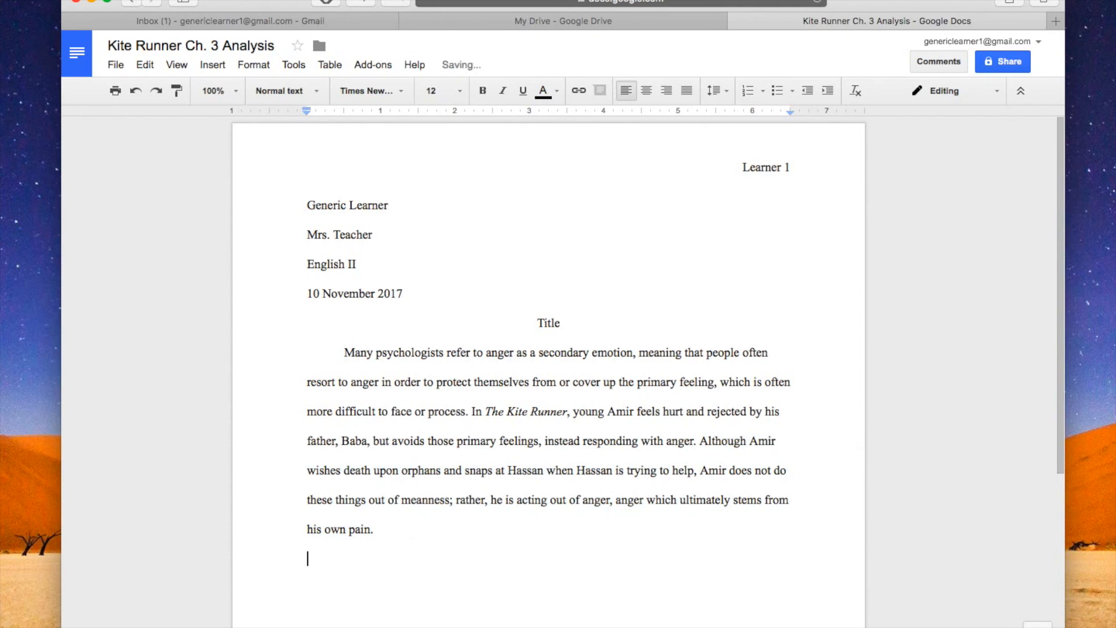
pyautogui.write('Body paragraphs here!')
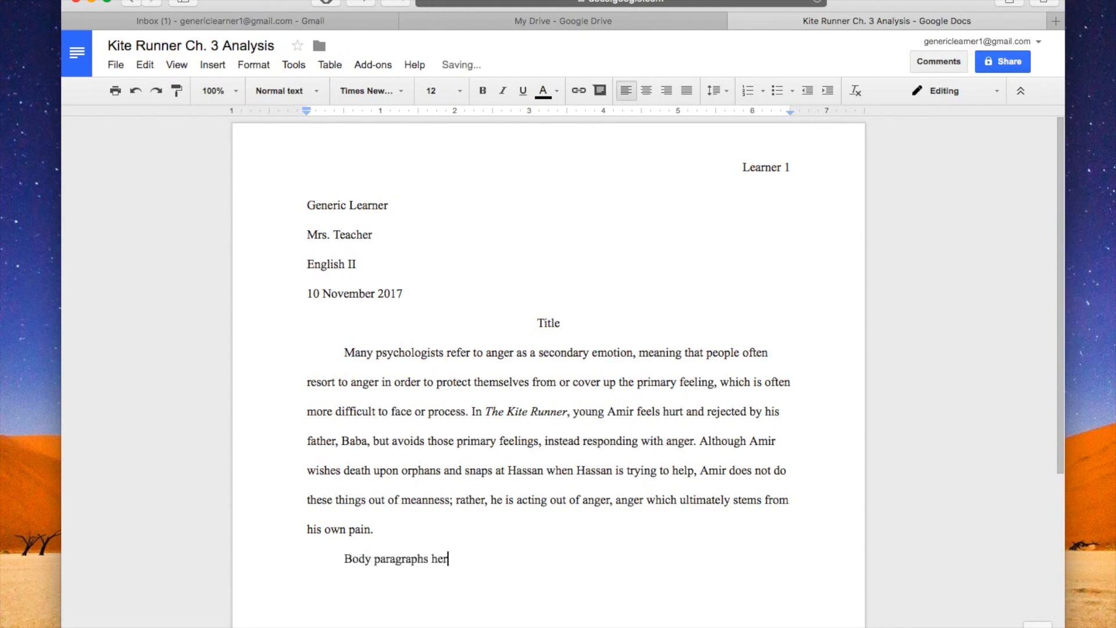